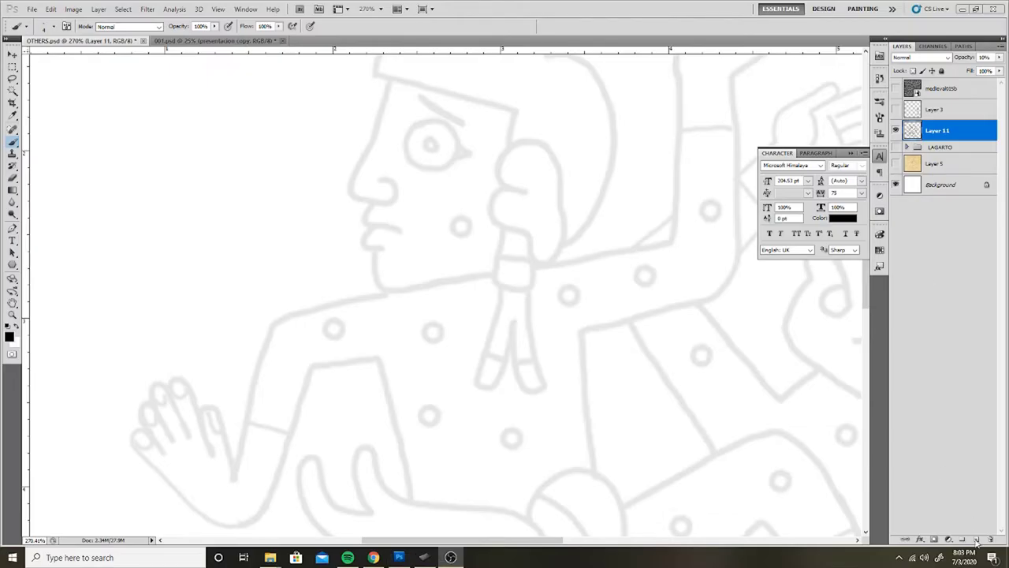
Step: Ink the first figure's brow, nose, lips, chin and jawline in black
right_click(415, 160)
mouse_move(392, 77)
left_mouse_down()
mouse_move(351, 185)
mouse_move(380, 180)
left_mouse_up()
mouse_move(366, 233)
left_mouse_down()
mouse_move(379, 290)
mouse_move(482, 277)
left_mouse_up()
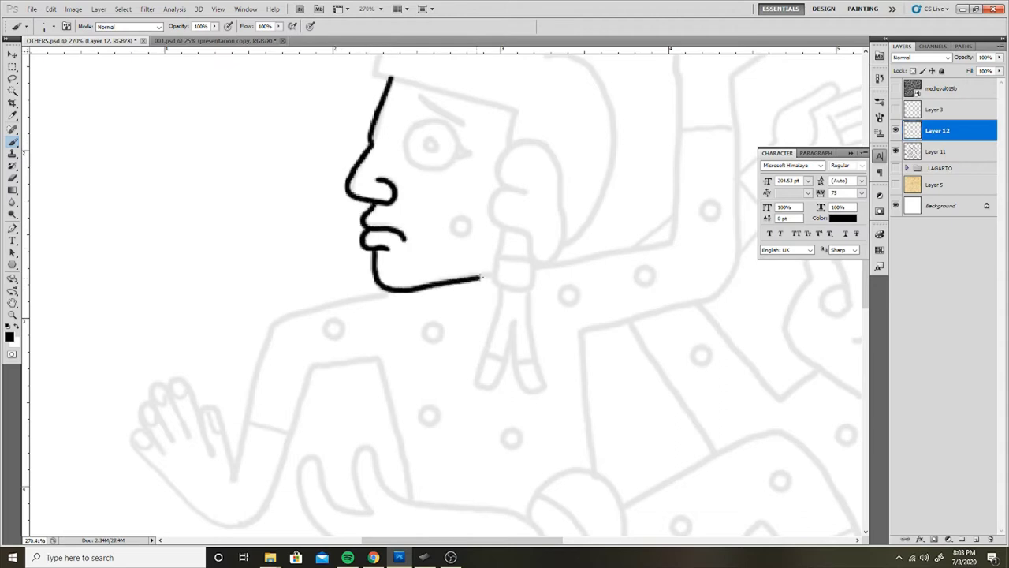
Step: Ink the ear ornament's outer curve and top, undoing a misplaced ear-to-jaw stroke
mouse_move(494, 192)
left_mouse_down()
mouse_move(531, 264)
mouse_move(562, 177)
left_mouse_up()
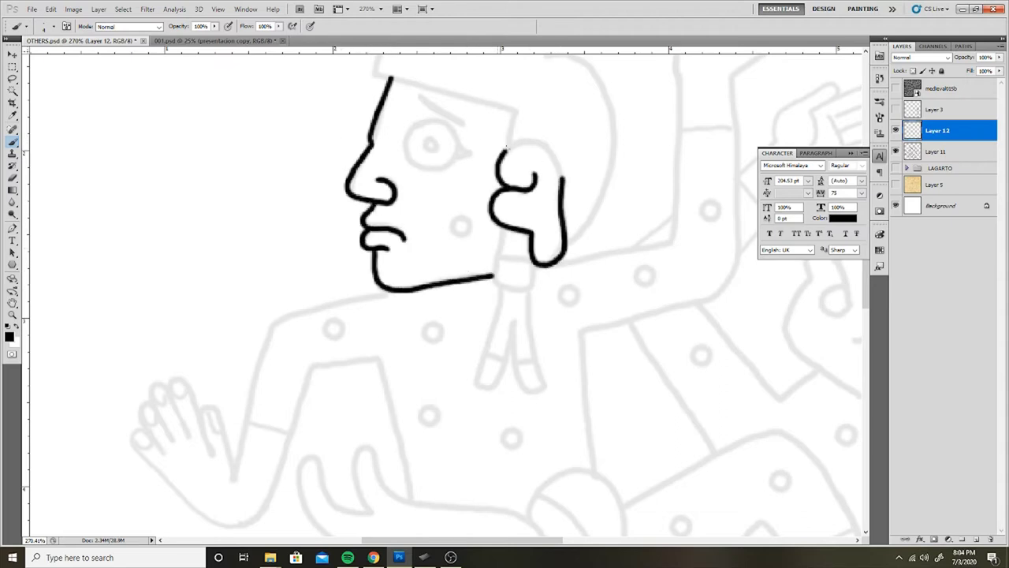
left_click_drag(505, 148, 563, 178)
mouse_move(506, 228)
left_mouse_down()
mouse_move(494, 280)
mouse_move(498, 252)
mouse_move(535, 286)
left_mouse_up()
key("ctrl+z")
Step: Ink the neck band, the forked pendant below it, and the round eye
left_click_drag(499, 256, 529, 260)
mouse_move(499, 290)
left_mouse_down()
mouse_move(485, 351)
mouse_move(514, 323)
left_mouse_up()
mouse_move(531, 291)
left_mouse_down()
mouse_move(545, 395)
mouse_move(514, 335)
left_mouse_up()
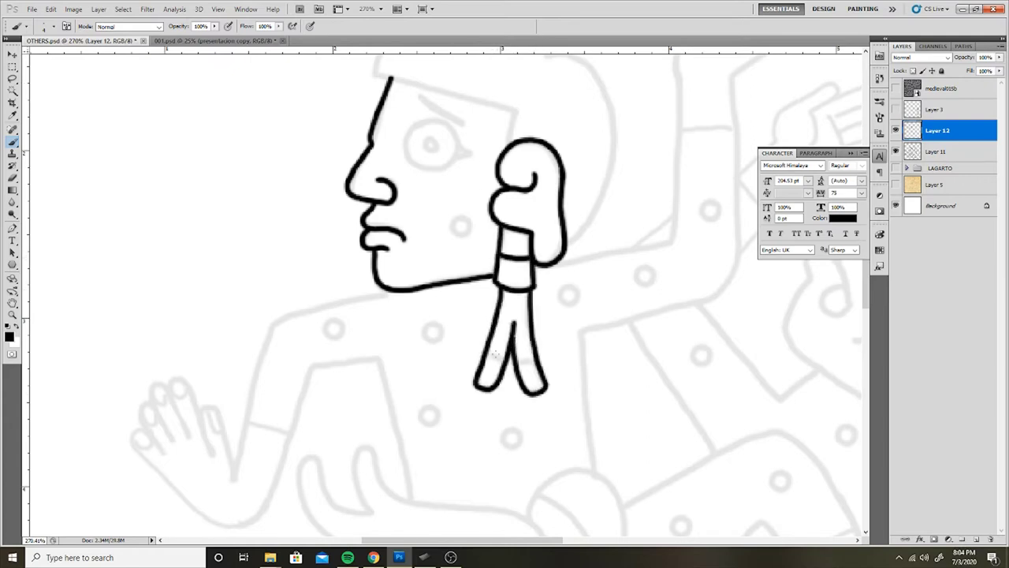
left_click_drag(486, 288, 490, 470)
mouse_move(422, 348)
left_mouse_down()
mouse_move(462, 312)
mouse_move(442, 349)
left_mouse_up()
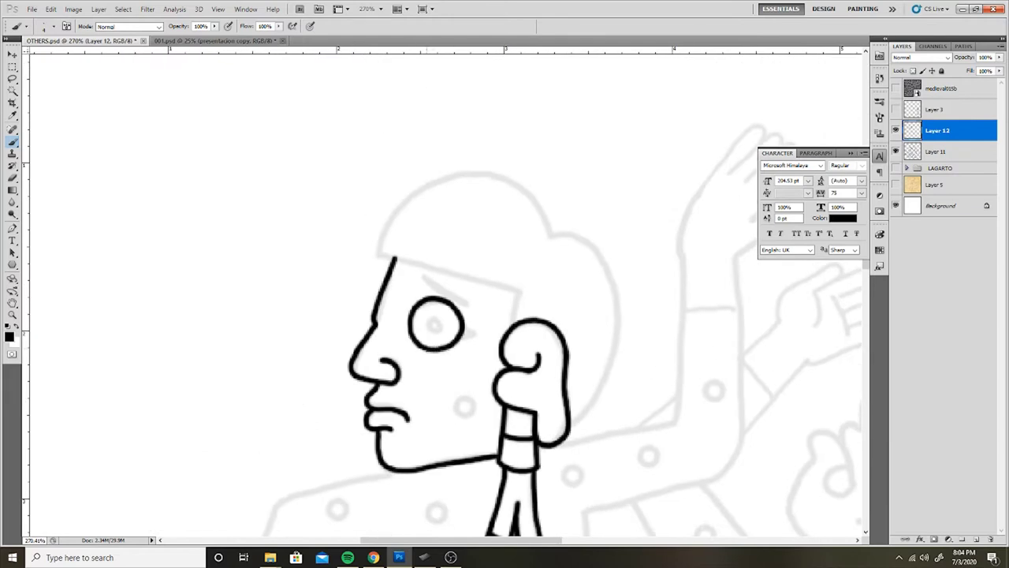
Step: Ink the cheek spot, forehead line and an arc over the top of the head
left_click_drag(467, 397, 465, 418)
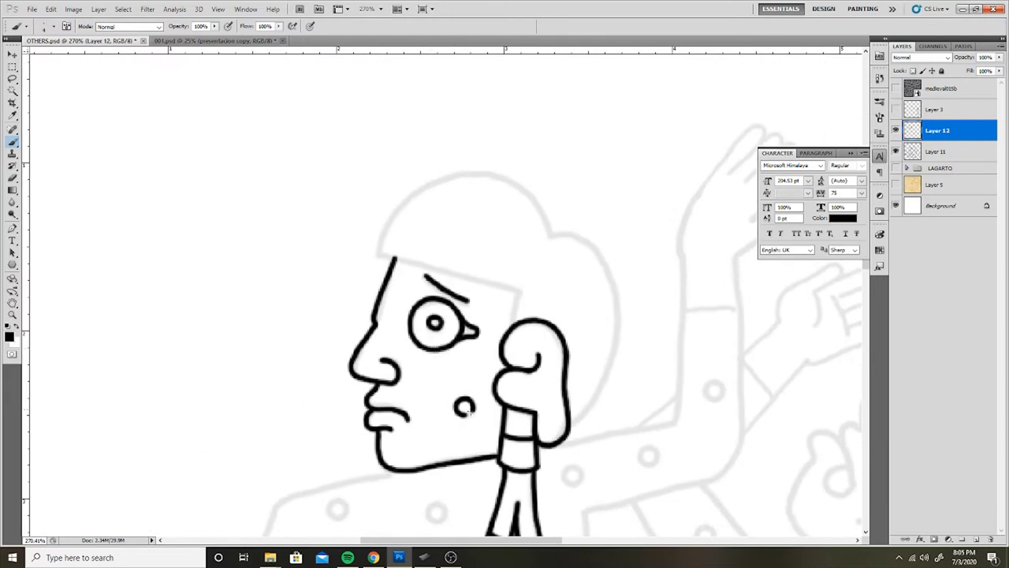
scroll(465, 407, "up", 1)
mouse_move(391, 281)
left_mouse_down()
mouse_move(542, 318)
mouse_move(536, 355)
mouse_move(454, 202)
left_mouse_up()
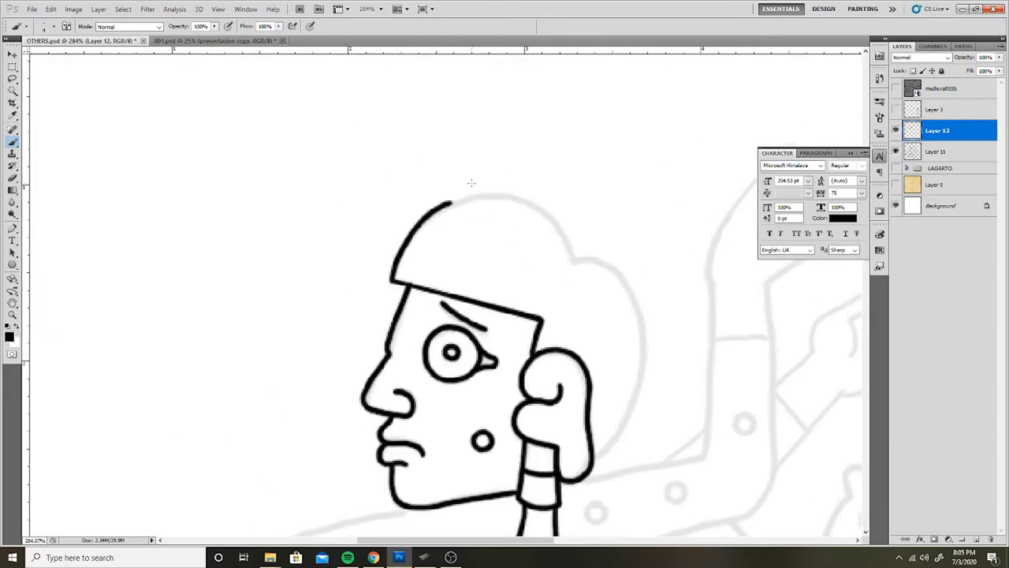
key("ctrl+z")
left_click_drag(465, 316, 337, 364)
Step: Ink the rounded headdress arc on a rotated view, the back-of-head curve and the raised hand
left_click_drag(552, 237, 473, 157)
left_click_drag(300, 167, 450, 247)
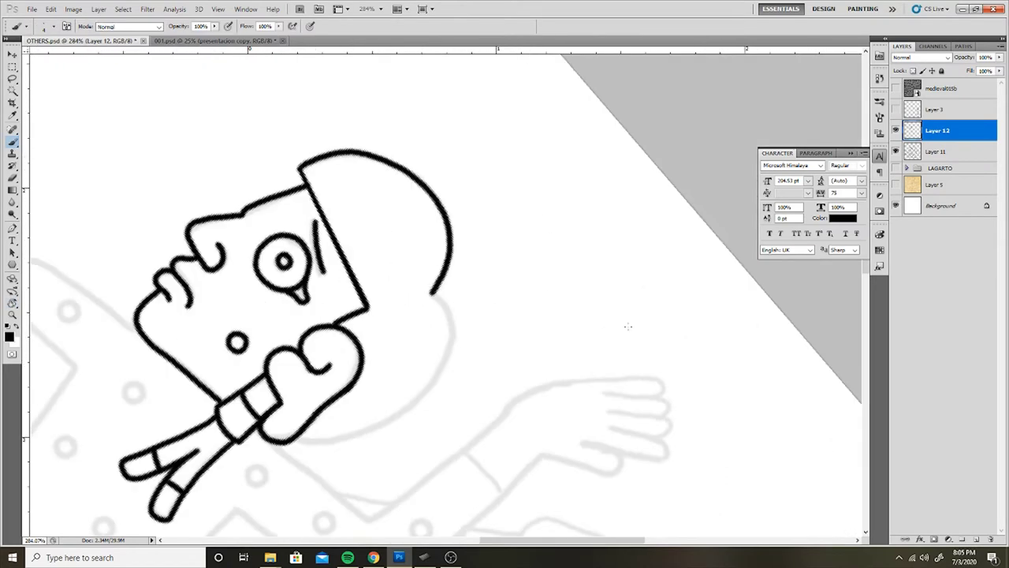
mouse_move(626, 323)
left_mouse_down()
mouse_move(525, 192)
mouse_move(444, 320)
mouse_move(420, 251)
mouse_move(443, 452)
left_mouse_up()
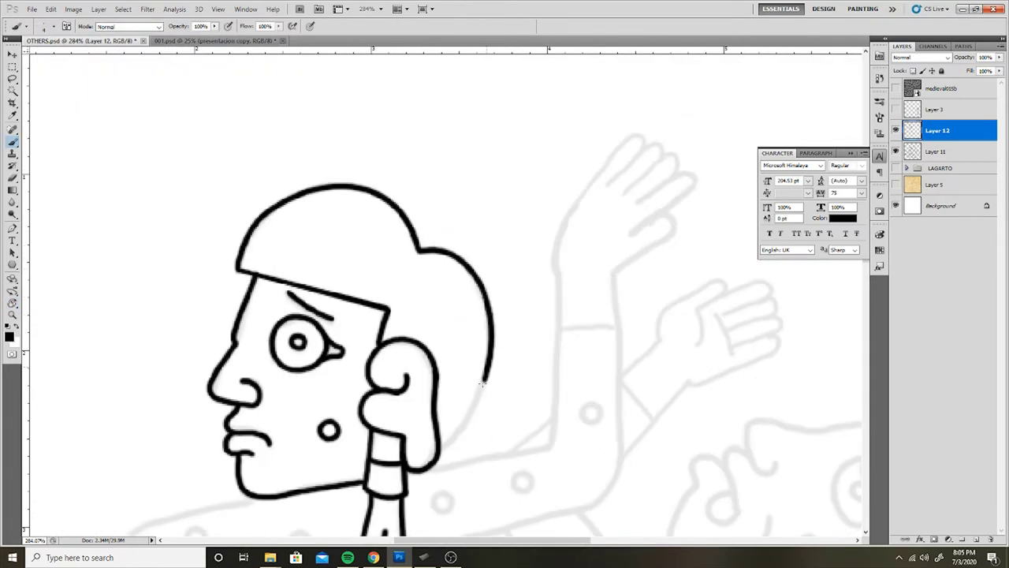
scroll(443, 452, "down", 2)
mouse_move(513, 372)
left_mouse_down()
mouse_move(510, 355)
mouse_move(581, 266)
mouse_move(552, 306)
left_mouse_up()
mouse_move(598, 285)
left_mouse_down()
mouse_move(563, 312)
mouse_move(568, 343)
mouse_move(555, 371)
left_mouse_up()
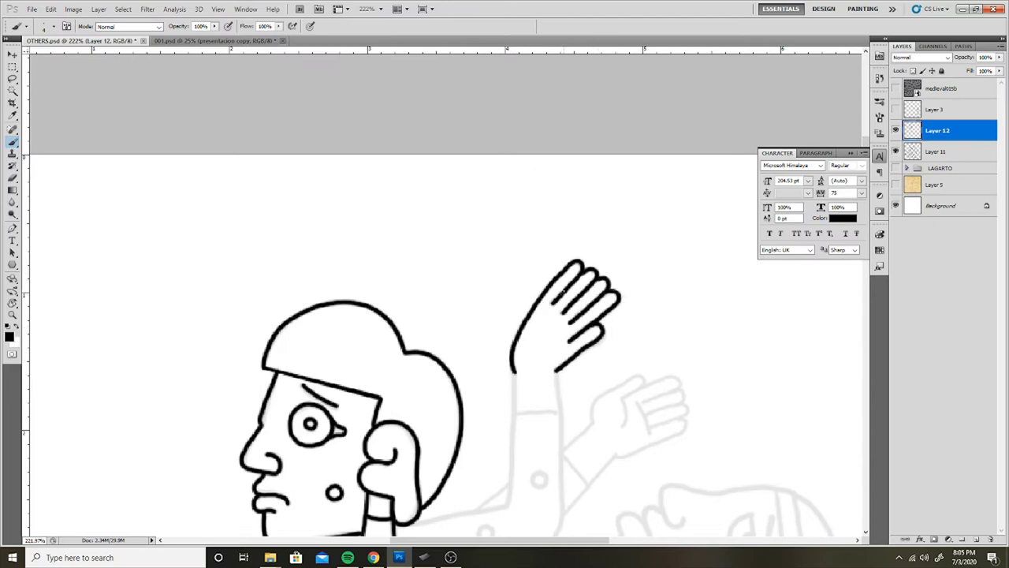
Step: Ink the raised hand's thumb, both raised-arm lines and the shoulder lines
left_click_drag(601, 327, 587, 342)
scroll(591, 339, "down", 3)
left_click_drag(549, 236, 426, 445)
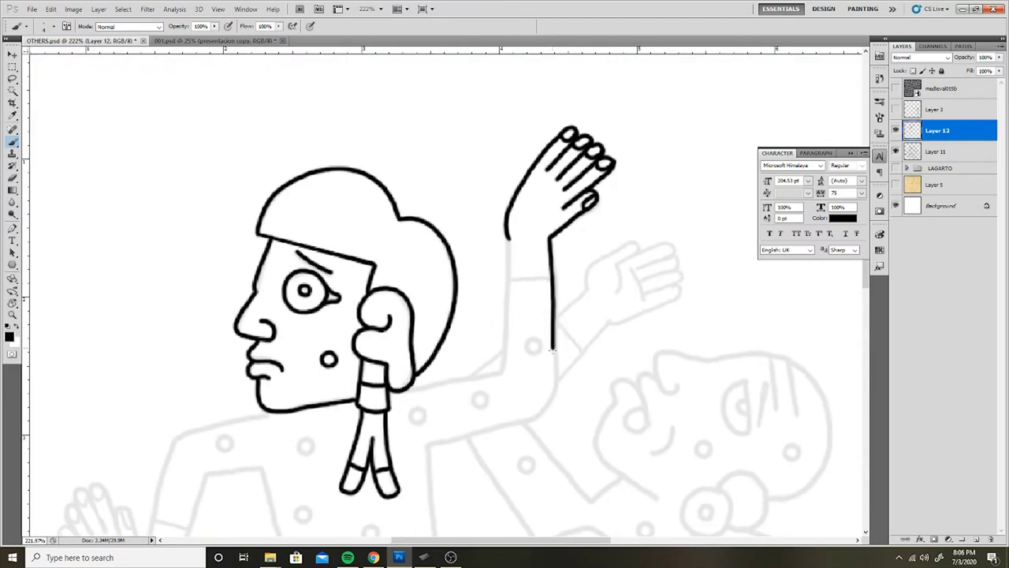
left_click_drag(507, 238, 504, 370)
left_click_drag(410, 387, 509, 369)
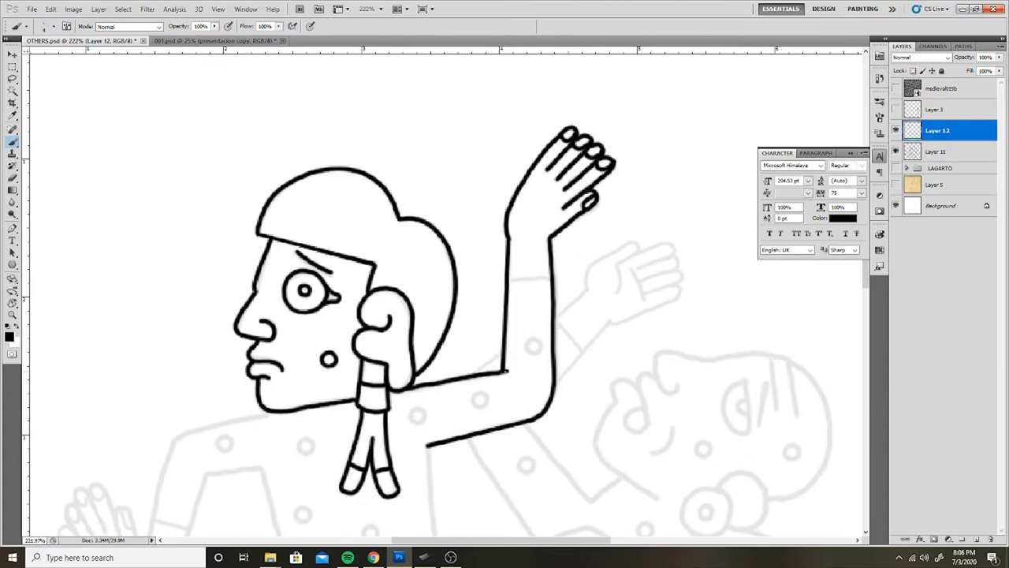
scroll(428, 234, "down", 5)
scroll(327, 410, "up", 5)
scroll(326, 410, "left", 2)
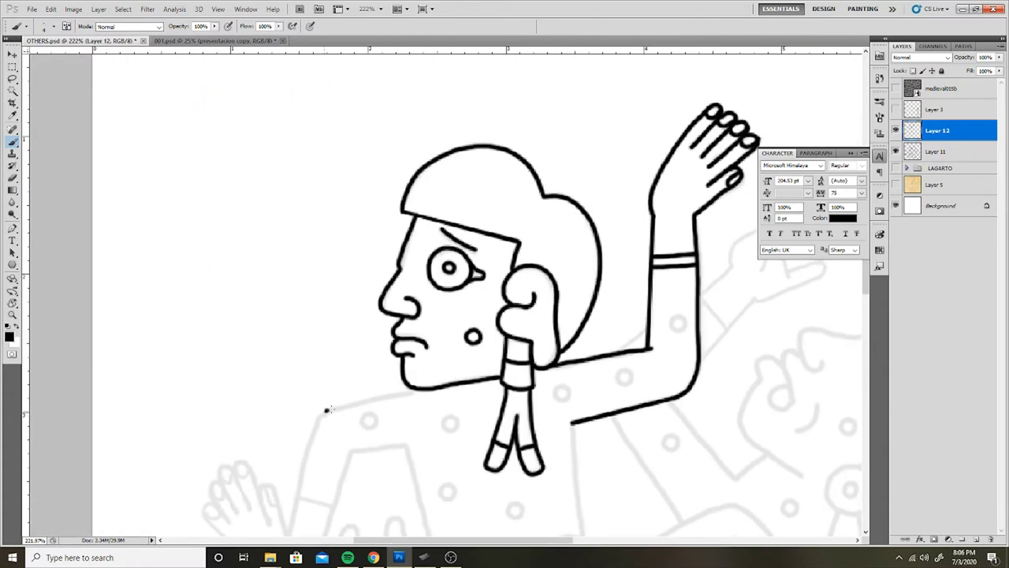
mouse_move(426, 386)
left_mouse_down()
mouse_move(329, 409)
mouse_move(290, 532)
left_mouse_up()
Step: Ink the bent arm, curved forearm, four-fingered hand and a wristband line, undoing a stray stroke
scroll(486, 356, "down", 5)
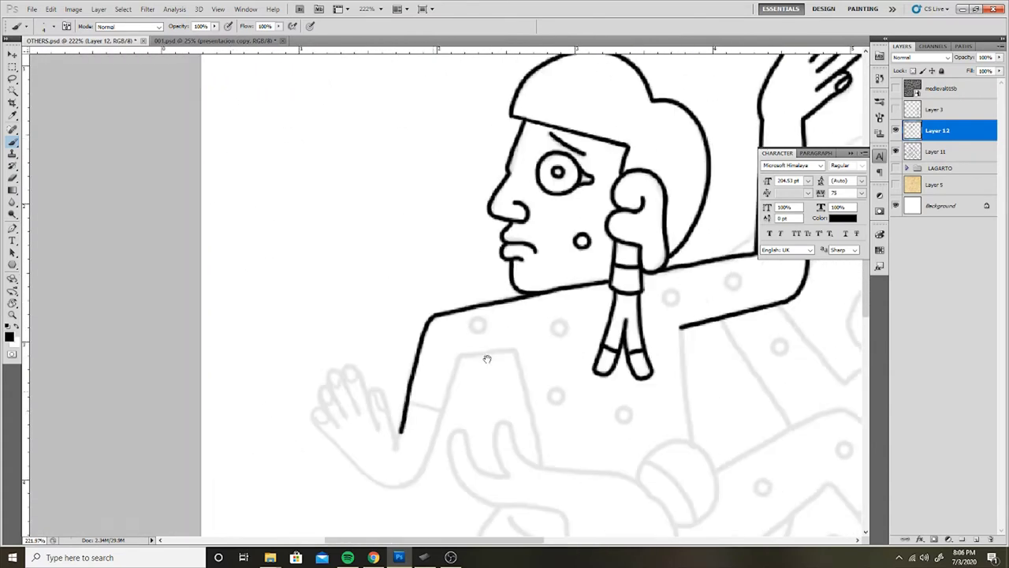
scroll(486, 356, "left", 4)
mouse_move(504, 341)
left_mouse_down()
mouse_move(556, 338)
mouse_move(586, 454)
left_mouse_up()
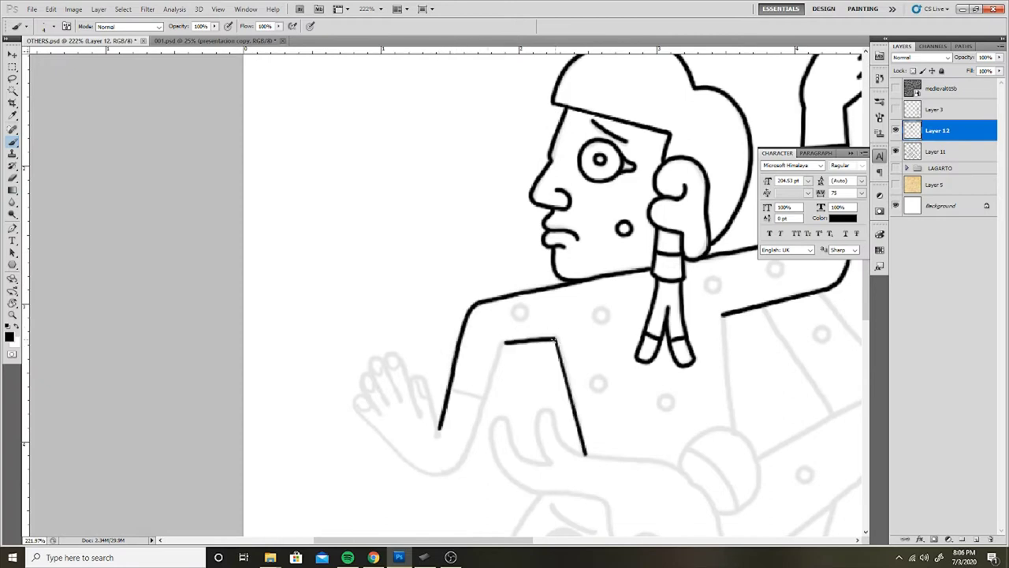
mouse_move(498, 342)
left_mouse_down()
mouse_move(468, 451)
mouse_move(419, 473)
left_mouse_up()
key("ctrl+z")
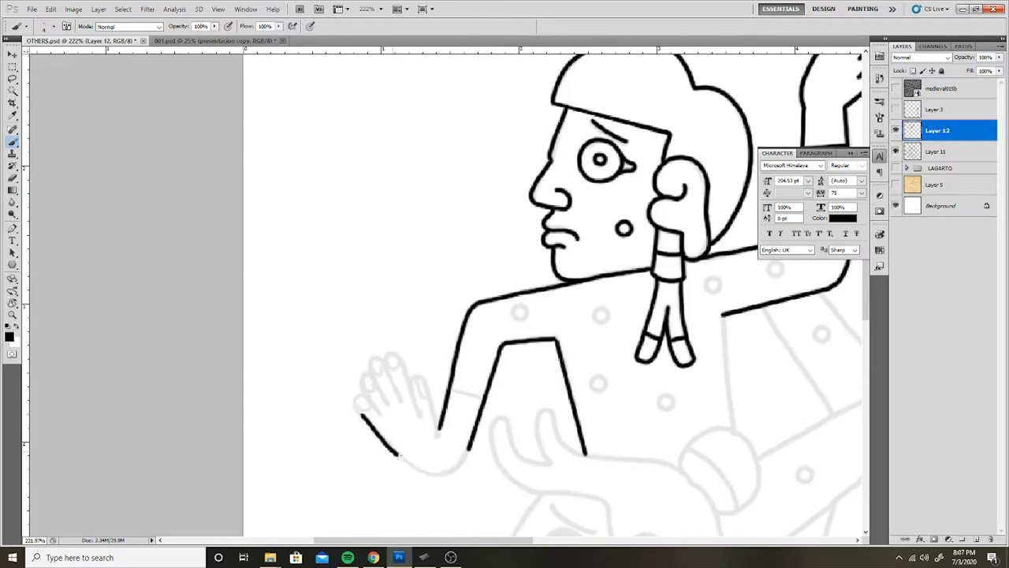
left_click_drag(361, 413, 467, 451)
mouse_move(362, 413)
left_mouse_down()
mouse_move(402, 393)
mouse_move(432, 409)
left_mouse_up()
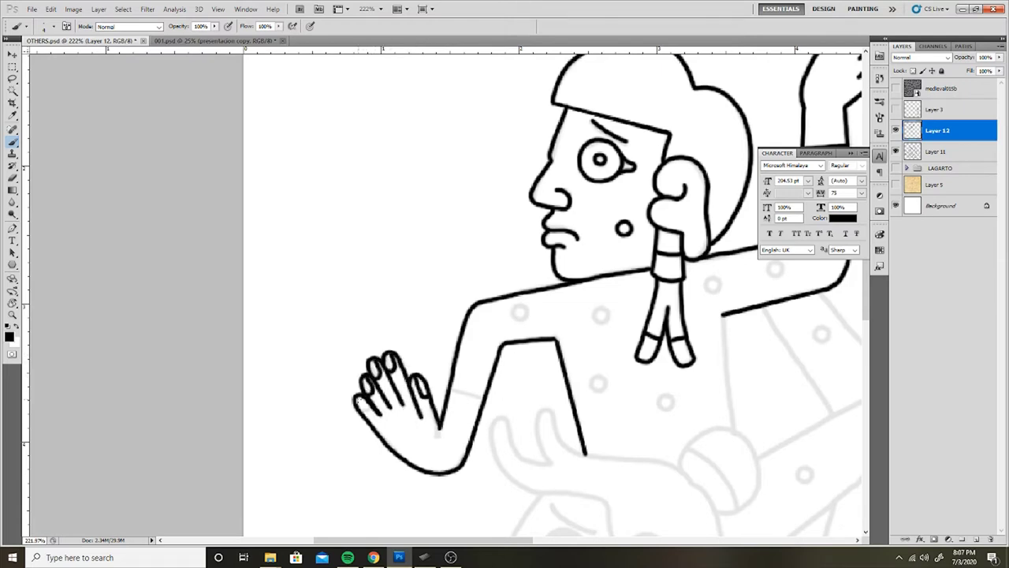
left_click_drag(589, 346, 358, 357)
left_click_drag(221, 399, 256, 397)
Step: Ink the second wristband line plus the torso line and leg curve
scroll(257, 397, "down", 2)
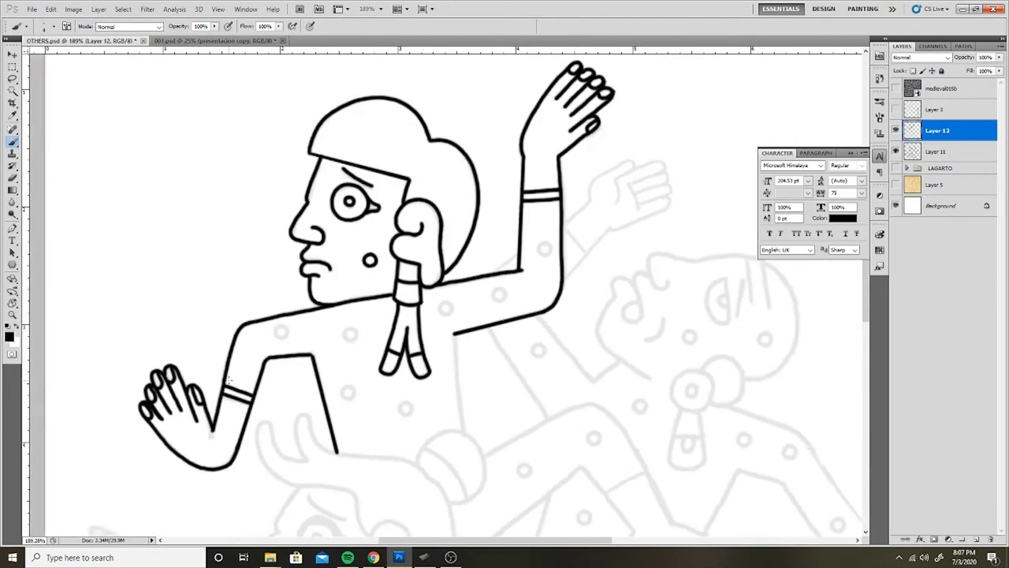
scroll(474, 355, "down", 3)
left_click_drag(491, 325, 504, 442)
scroll(504, 442, "up", 3)
left_click_drag(320, 429, 359, 467)
Step: Ink the curling headdress with its lobes and the lower figure's ear ornament and drop earring
left_click_drag(331, 381, 450, 415)
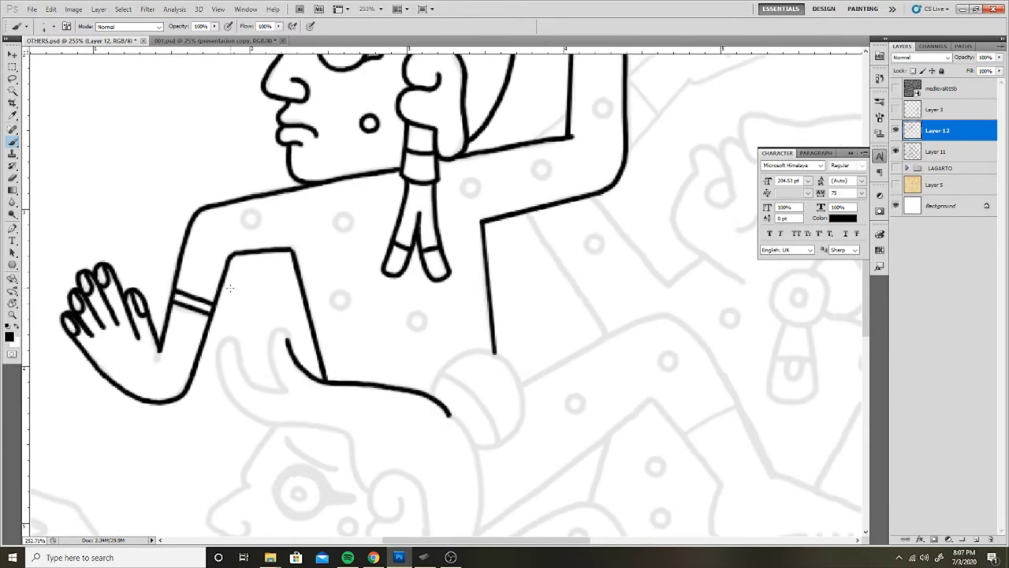
mouse_move(268, 347)
left_mouse_down()
mouse_move(286, 388)
mouse_move(345, 431)
left_mouse_up()
left_click_drag(288, 418, 324, 343)
mouse_move(381, 356)
left_mouse_down()
mouse_move(401, 405)
mouse_move(468, 338)
mouse_move(535, 409)
mouse_move(477, 386)
left_mouse_up()
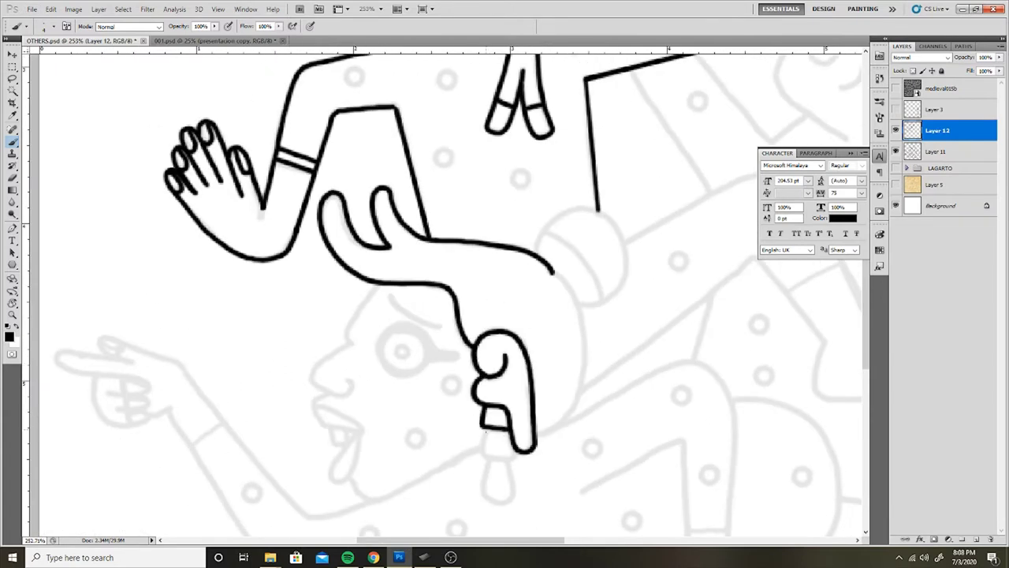
mouse_move(485, 431)
left_mouse_down()
mouse_move(520, 459)
mouse_move(496, 327)
left_mouse_up()
left_click_drag(465, 326, 488, 364)
Step: Ink the top of the lower figure's head and its thick-outlined eye circle
scroll(473, 345, "down", 3)
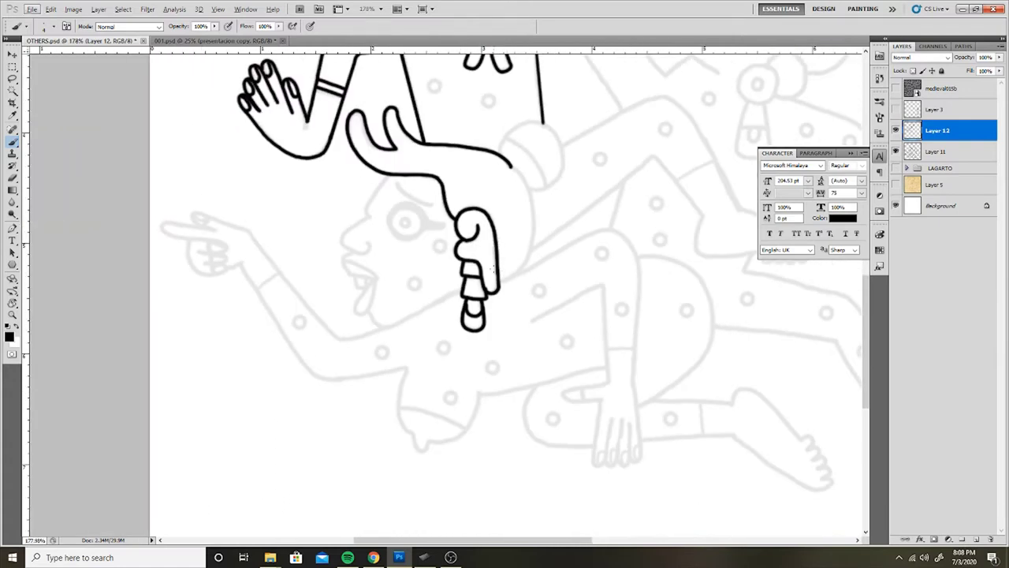
scroll(474, 345, "up", 3)
left_click_drag(461, 245, 432, 300)
mouse_move(469, 339)
left_mouse_down()
mouse_move(452, 301)
mouse_move(454, 201)
left_mouse_up()
scroll(452, 301, "up", 1)
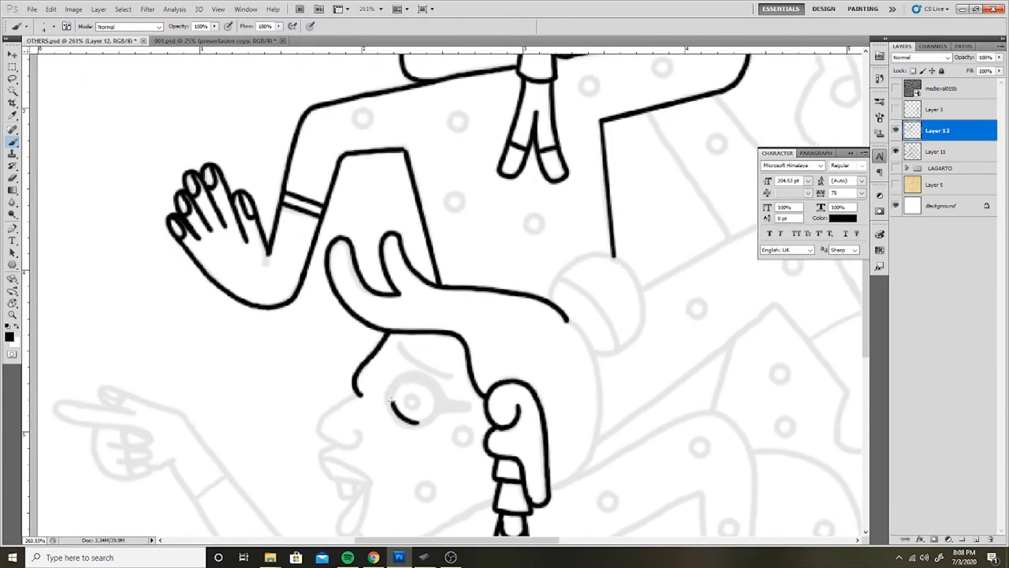
left_click_drag(404, 380, 401, 381)
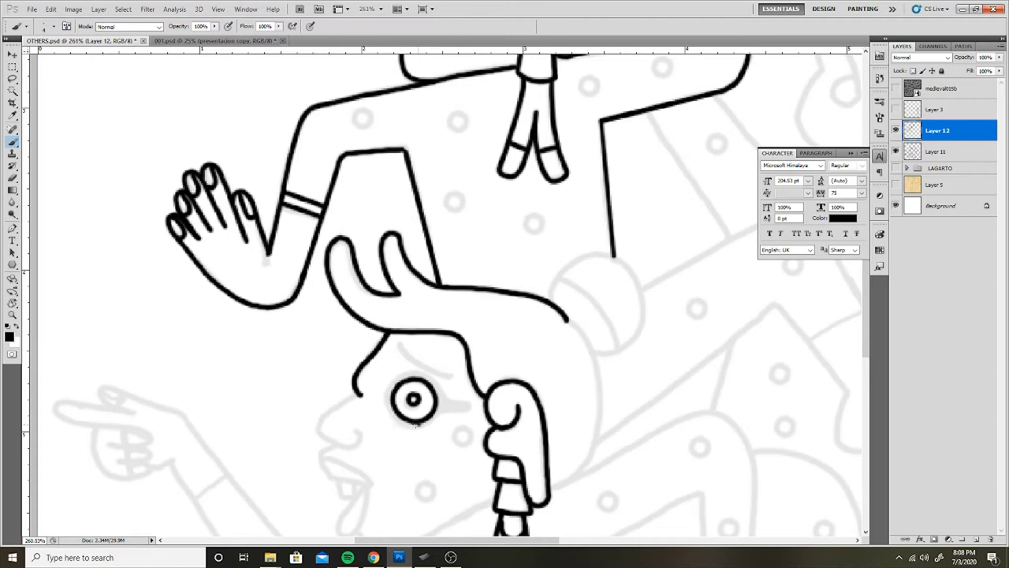
mouse_move(415, 424)
left_mouse_down()
mouse_move(438, 386)
mouse_move(467, 405)
left_mouse_up()
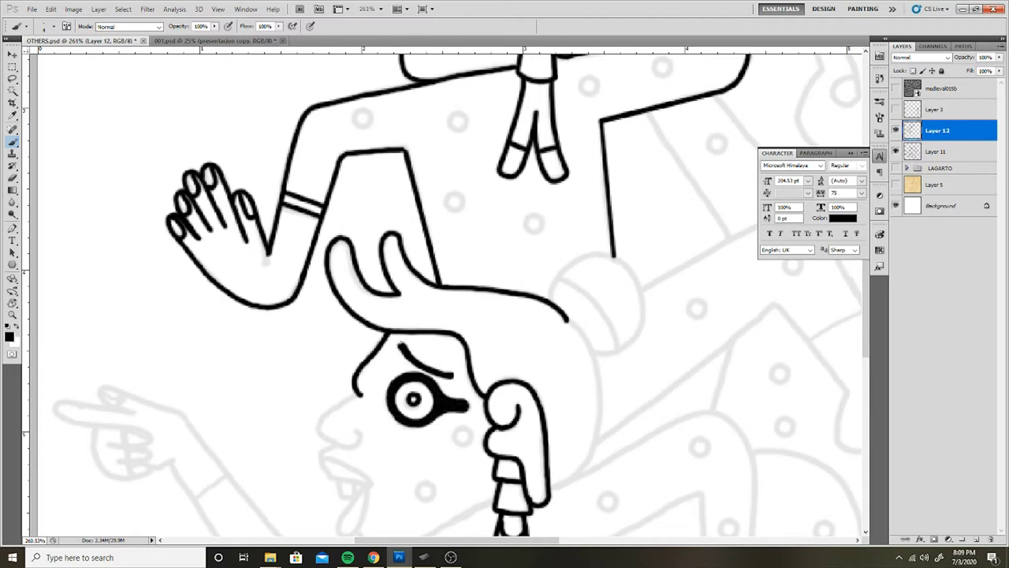
Step: Ink the lower figure's nose, open lips with tongue, chin and jaw line
scroll(422, 331, "down", 5)
scroll(276, 426, "up", 5)
mouse_move(504, 292)
left_mouse_down()
mouse_move(499, 346)
mouse_move(513, 384)
left_mouse_up()
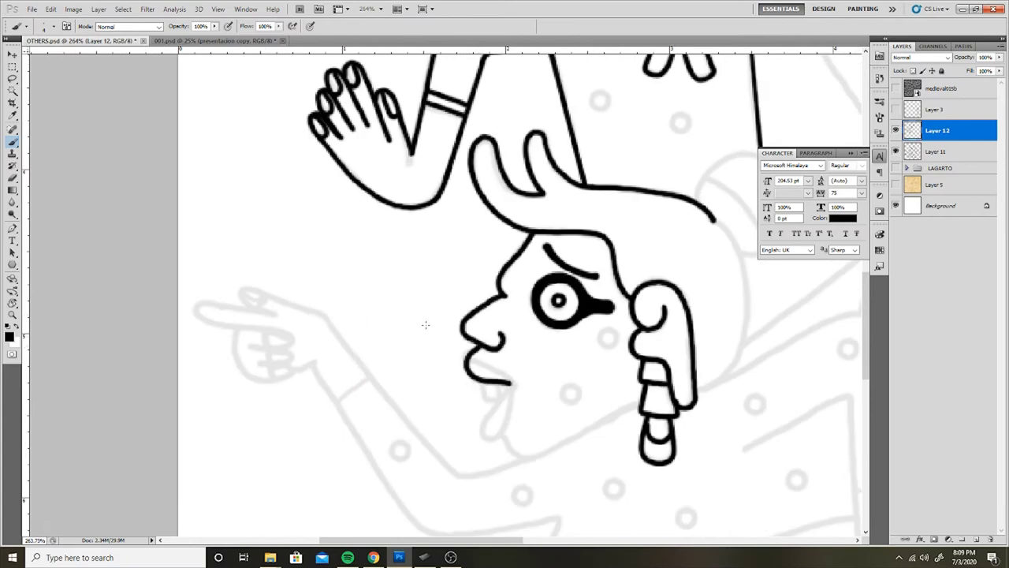
left_click_drag(466, 360, 511, 385)
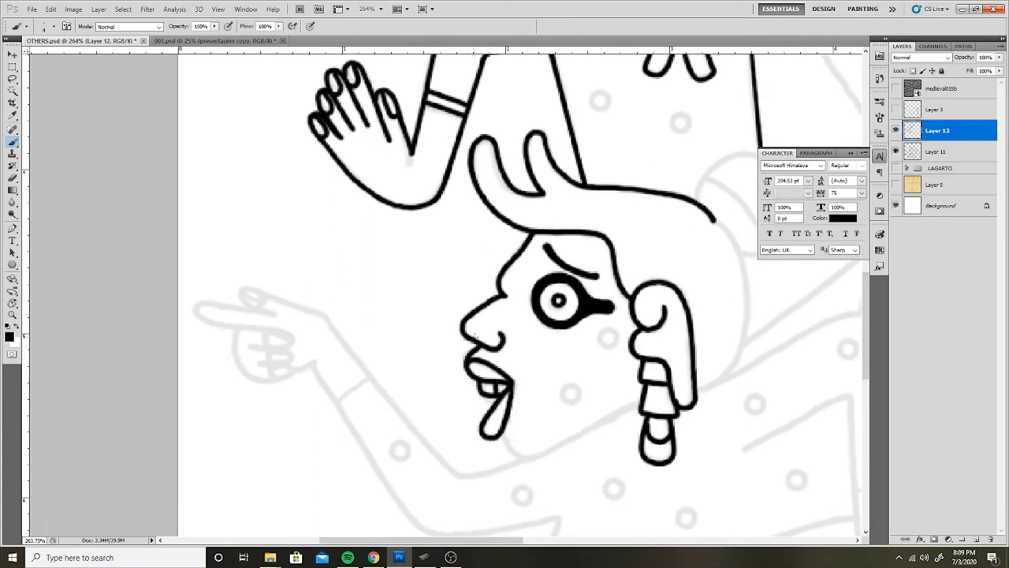
left_click_drag(668, 359, 463, 359)
left_click_drag(272, 434, 402, 402)
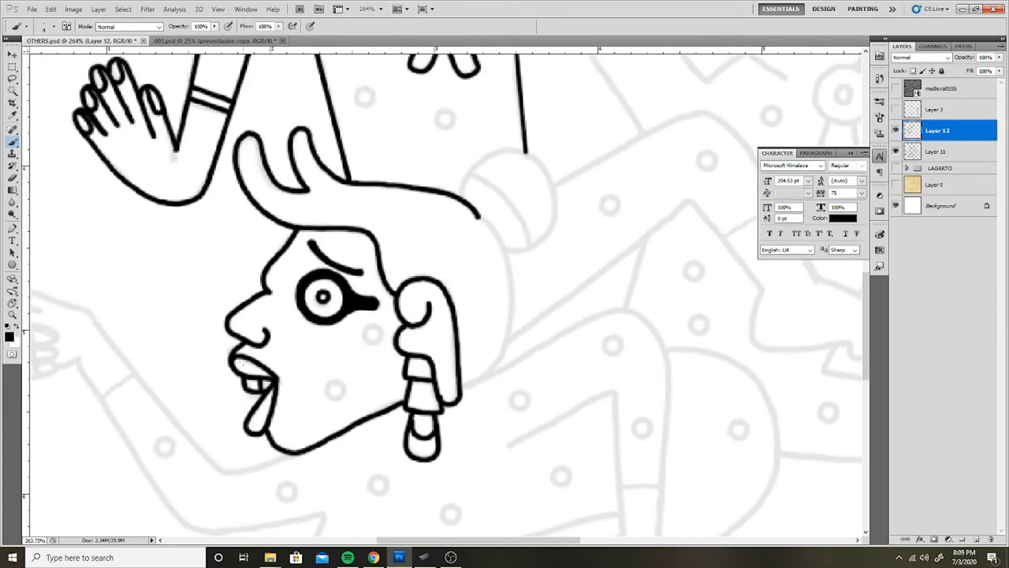
Step: Ink the pointing arm with its finger, clenched fist and lower arm line
mouse_move(131, 328)
left_mouse_down()
mouse_move(444, 286)
mouse_move(563, 423)
mouse_move(641, 407)
left_mouse_up()
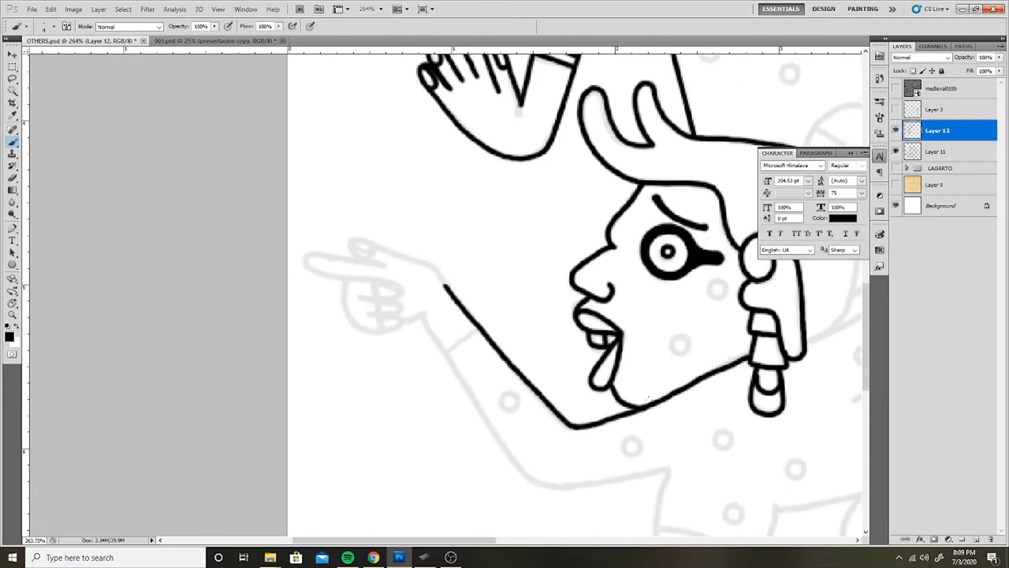
mouse_move(444, 286)
left_mouse_down()
mouse_move(364, 240)
mouse_move(386, 268)
mouse_move(345, 278)
mouse_move(410, 303)
mouse_move(394, 331)
left_mouse_up()
left_click_drag(347, 281, 398, 325)
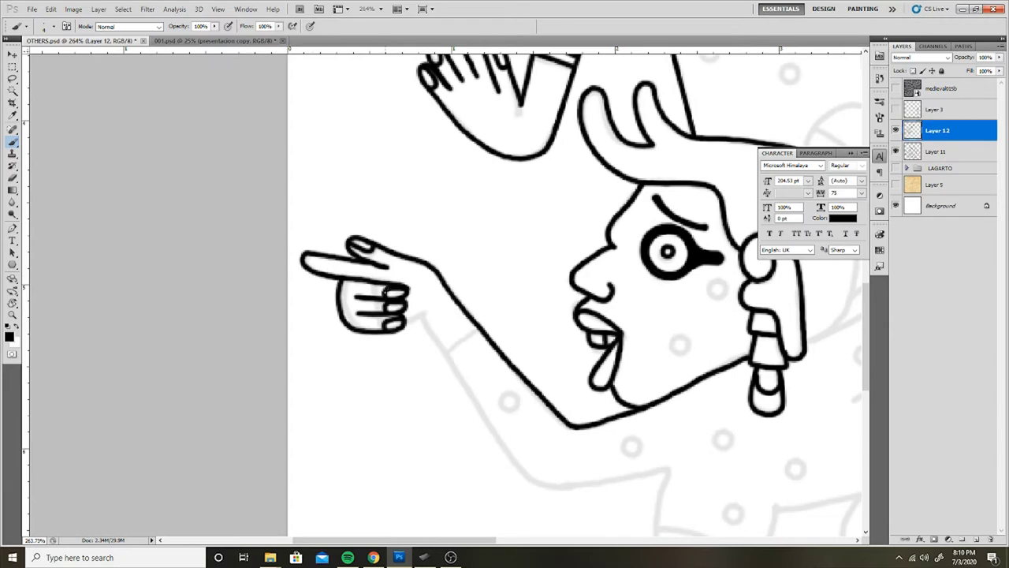
mouse_move(441, 349)
left_mouse_down()
mouse_move(552, 485)
mouse_move(188, 473)
mouse_move(304, 446)
mouse_move(379, 254)
mouse_move(426, 359)
left_mouse_up()
Step: Ink the woman's belly and breast outline and a cuff line across the wrist
left_click_drag(488, 276, 426, 359)
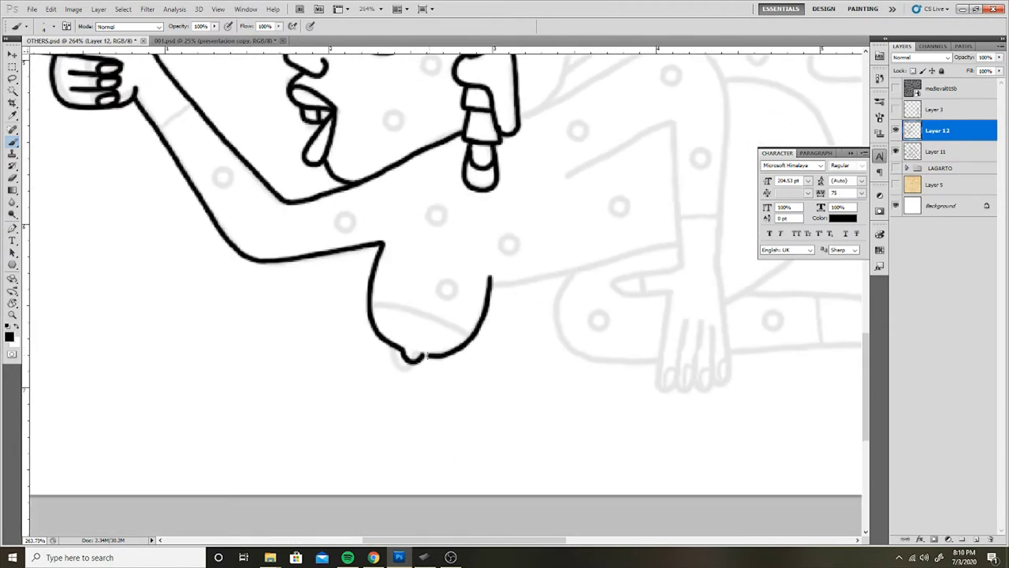
left_click_drag(372, 299, 470, 307)
left_click_drag(599, 331, 689, 464)
left_click_drag(218, 318, 249, 299)
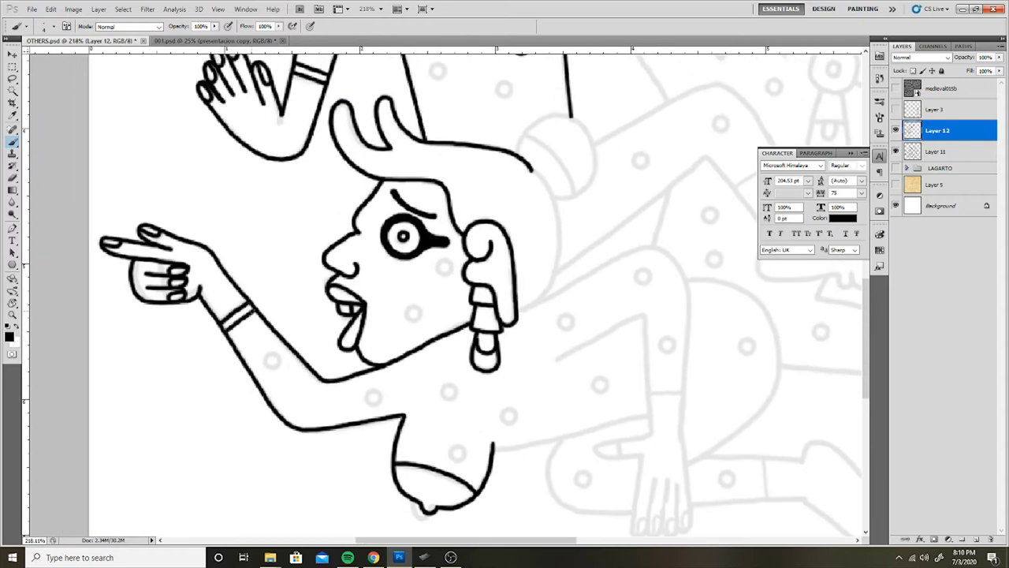
Step: Ink the back-of-head curve and the headdress ball with its band line, undoing bad arcs
left_click_drag(726, 425, 507, 460)
left_click_drag(313, 202, 326, 326)
left_click_drag(300, 167, 362, 229)
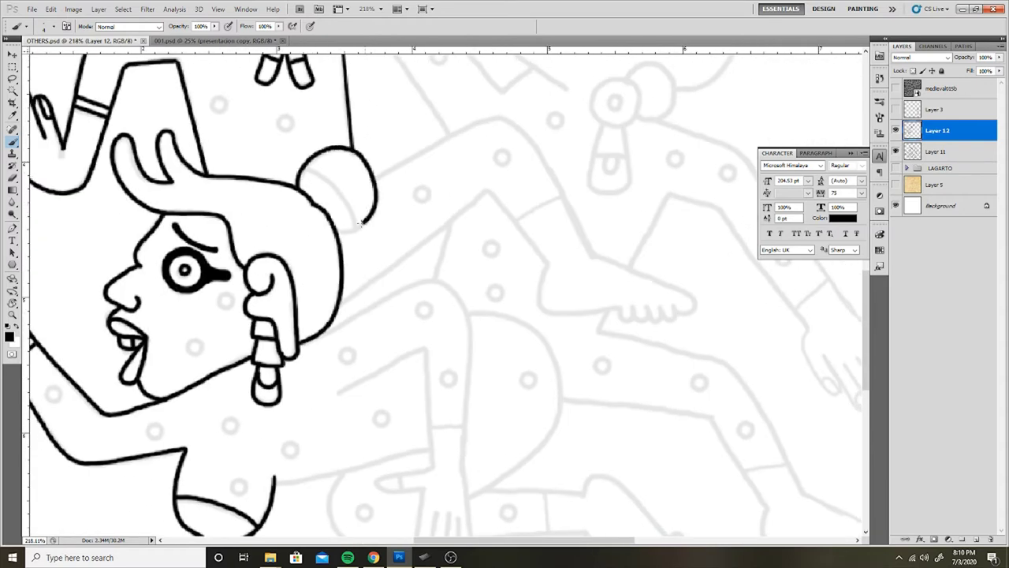
scroll(347, 233, "up", 2)
mouse_move(331, 167)
left_mouse_down()
mouse_move(303, 213)
mouse_move(331, 172)
mouse_move(420, 197)
mouse_move(363, 293)
left_mouse_up()
key("ctrl+z")
left_click_drag(309, 192, 390, 284)
scroll(349, 227, "down", 2)
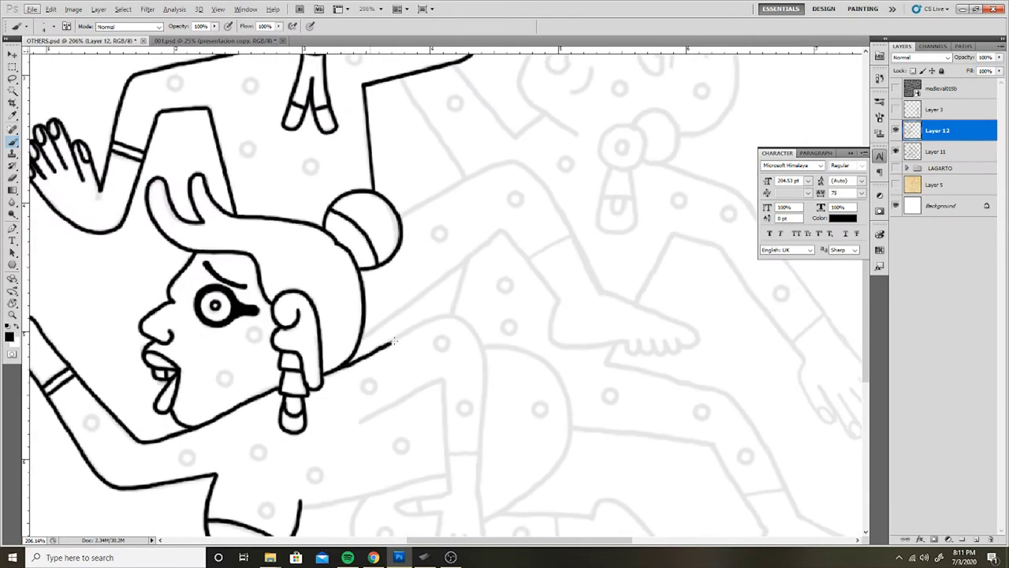
key("ctrl+z")
Step: Ink the back outline, redraw the leg contour, and draw the bent arm with dangling hand
mouse_move(335, 371)
left_mouse_down()
mouse_move(419, 325)
mouse_move(487, 335)
mouse_move(428, 168)
mouse_move(465, 272)
mouse_move(463, 339)
left_mouse_up()
scroll(394, 338, "up", 1)
key("ctrl+z")
left_click_drag(430, 139, 453, 365)
mouse_move(304, 270)
left_mouse_down()
mouse_move(410, 230)
mouse_move(418, 365)
mouse_move(351, 384)
mouse_move(408, 387)
left_mouse_up()
mouse_move(409, 388)
left_mouse_down()
mouse_move(489, 296)
mouse_move(493, 366)
mouse_move(511, 394)
mouse_move(536, 395)
mouse_move(536, 273)
left_mouse_up()
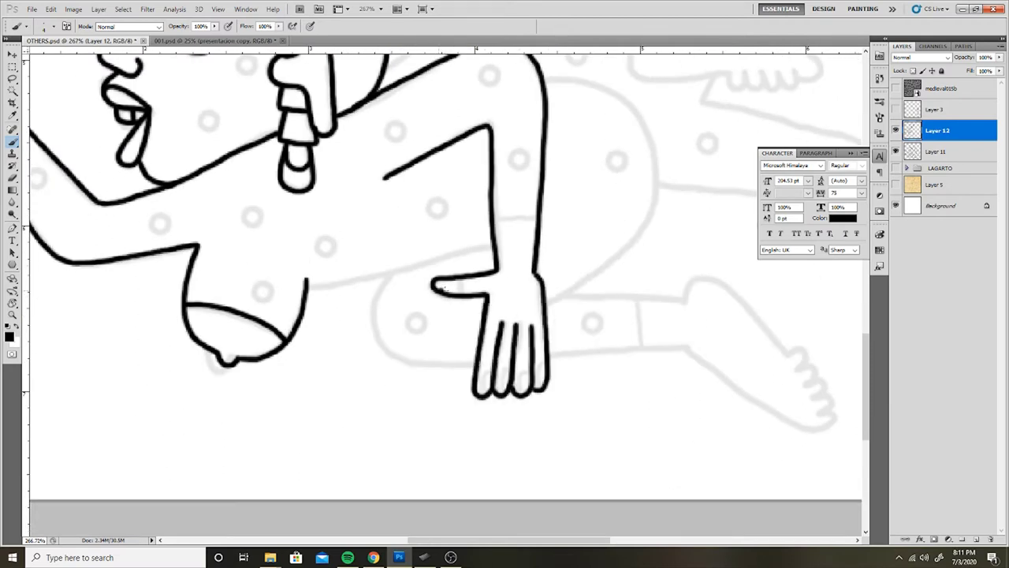
Step: Ink the thigh, knee, buttock curve, lower leg with toes and the ankle band
scroll(557, 372, "down", 2)
left_click_drag(350, 300, 493, 270)
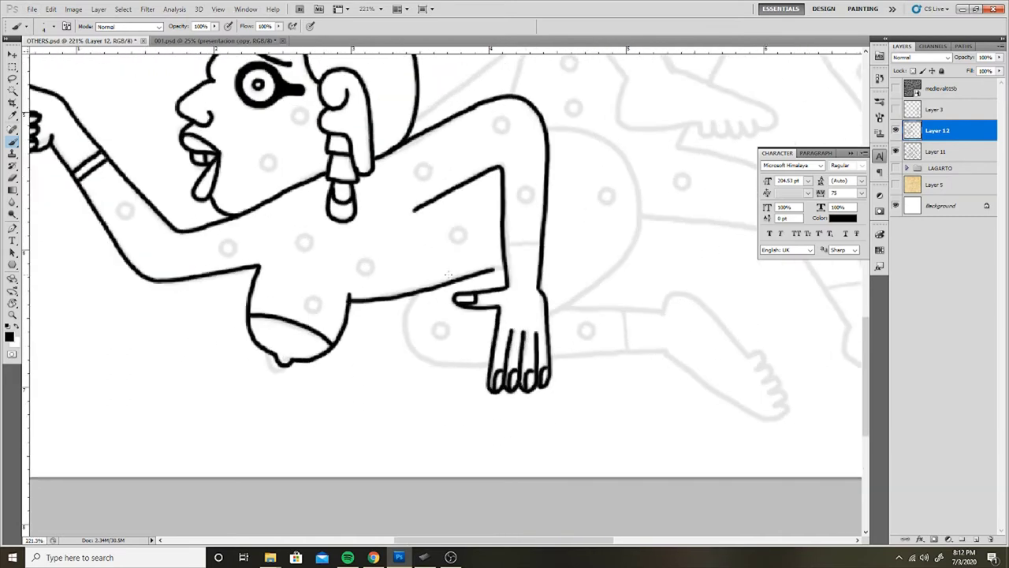
left_click_drag(418, 294, 491, 369)
left_click_drag(551, 360, 665, 348)
left_click_drag(599, 341, 485, 423)
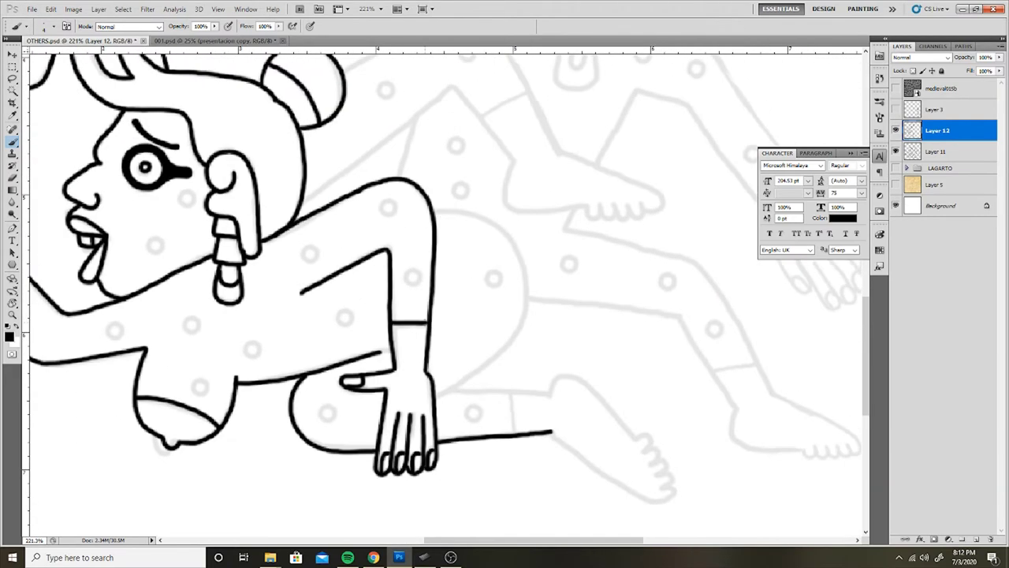
mouse_move(431, 212)
left_mouse_down()
mouse_move(525, 327)
mouse_move(438, 390)
mouse_move(551, 388)
mouse_move(635, 439)
mouse_move(654, 485)
left_mouse_up()
mouse_move(550, 432)
left_mouse_down()
mouse_move(615, 478)
mouse_move(677, 499)
left_mouse_up()
mouse_move(513, 402)
left_mouse_down()
mouse_move(513, 433)
mouse_move(502, 434)
left_mouse_up()
scroll(575, 234, "down", 3)
scroll(419, 371, "up", 3)
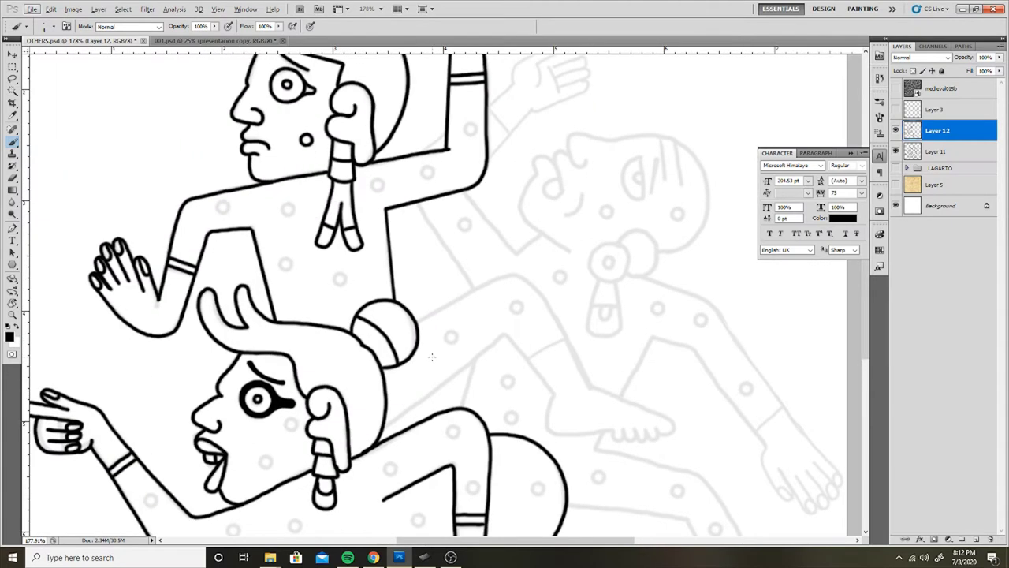
Step: Ink the crossing leg: thigh, knee-to-foot line, top of the foot and toes
left_click_drag(385, 426, 492, 345)
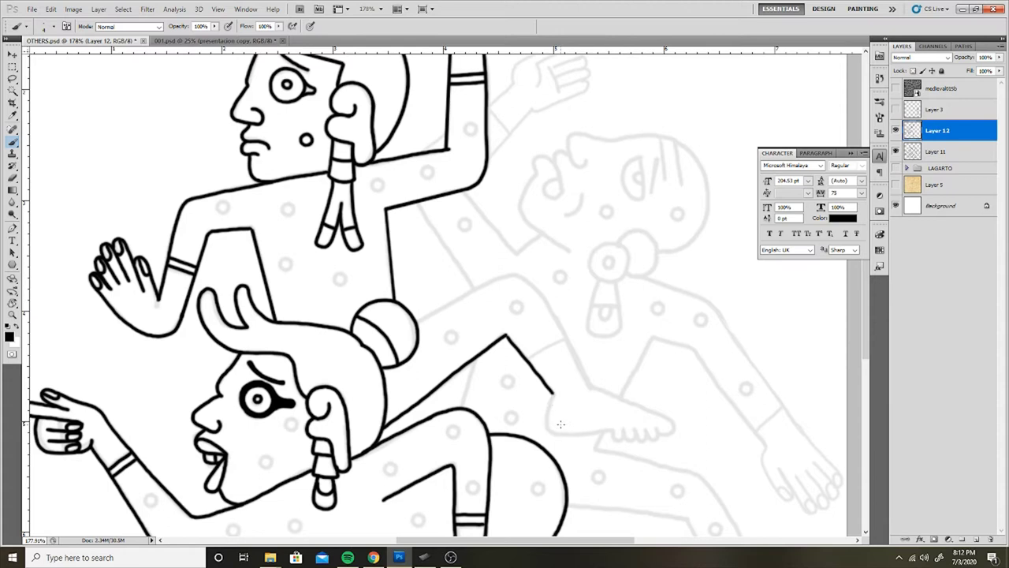
left_click_drag(645, 432, 658, 432)
left_click_drag(588, 386, 672, 419)
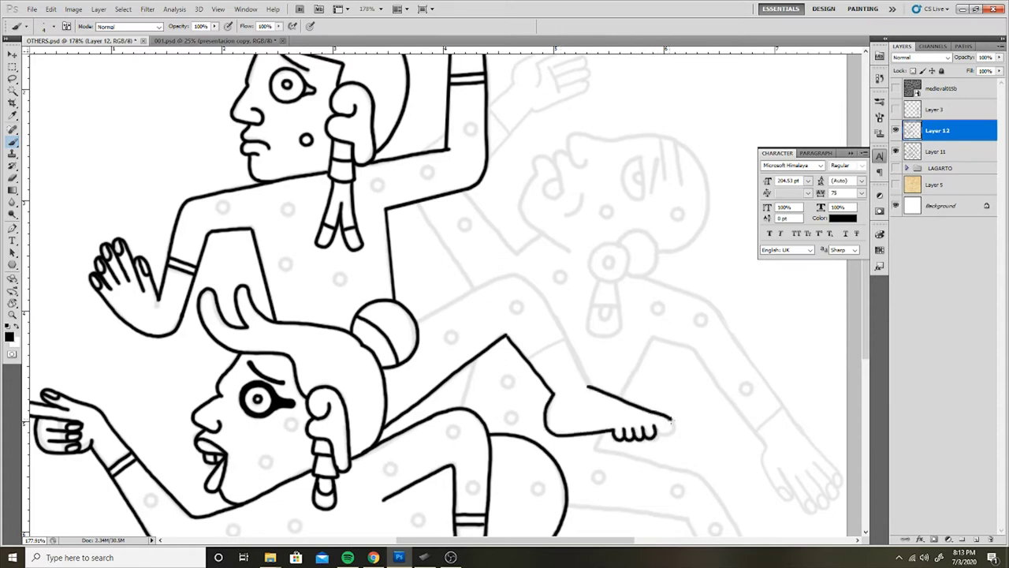
left_click_drag(516, 276, 587, 387)
left_click_drag(416, 320, 514, 276)
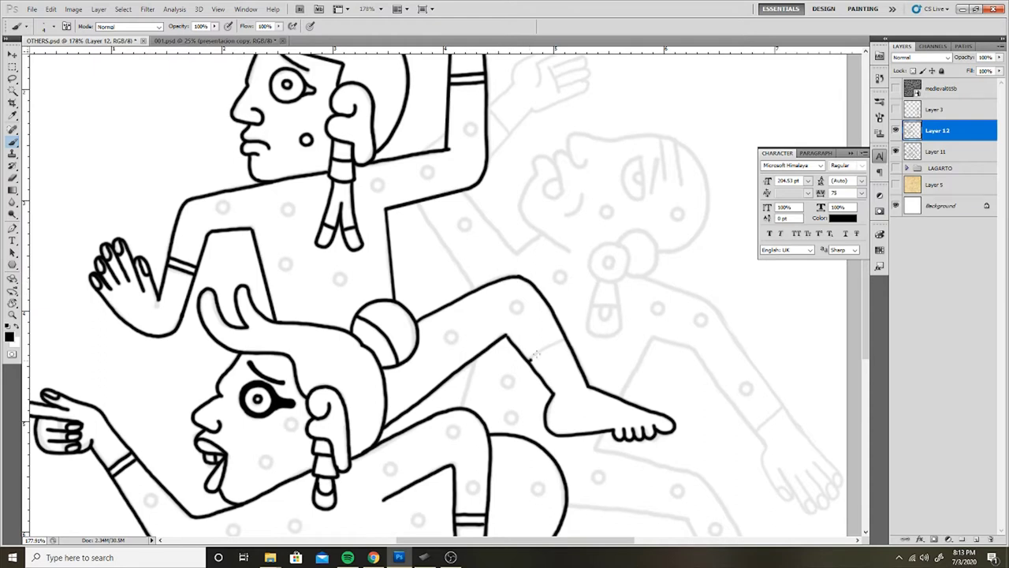
scroll(561, 316, "down", 3)
scroll(473, 316, "up", 4)
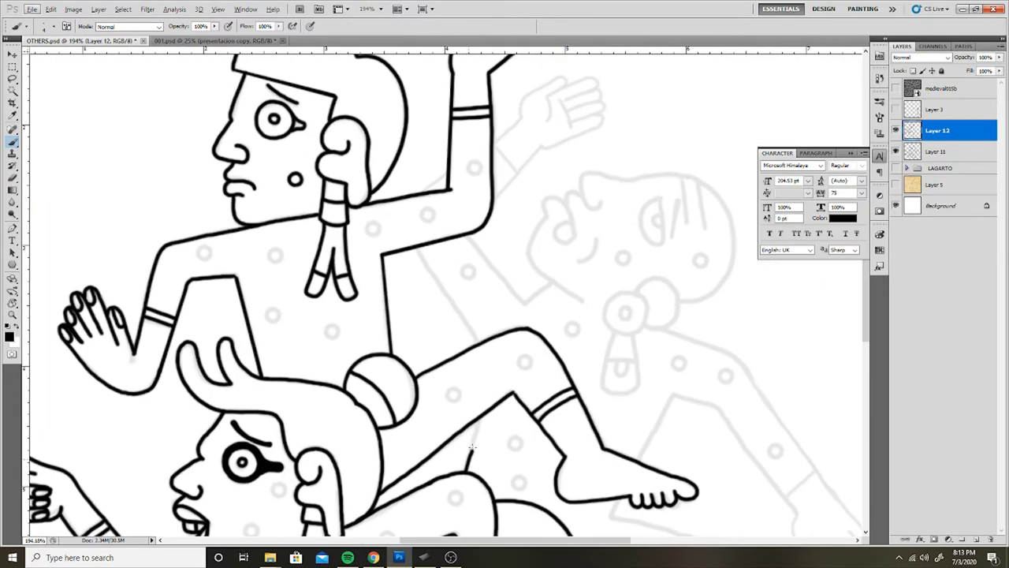
Step: Add the knee stroke, shin line and torso edge, and begin the reclining figure's face
left_click_drag(470, 471, 483, 416)
left_click_drag(416, 251, 477, 340)
left_click_drag(465, 235, 525, 302)
left_click_drag(546, 213, 570, 295)
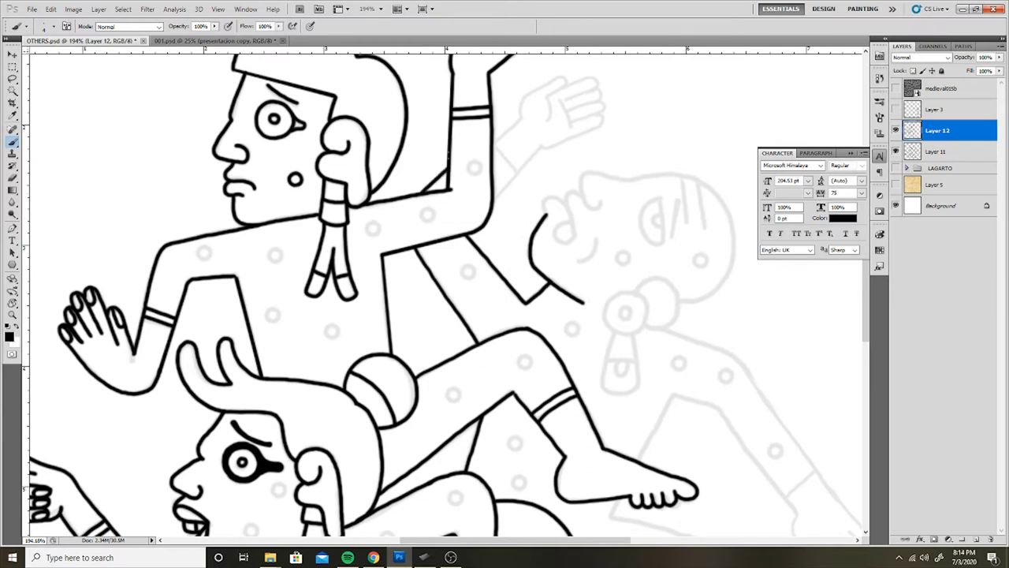
Step: Ink the open hand's thumb and the forearm below it, removing a rough thumb stroke
mouse_move(498, 138)
left_mouse_down()
mouse_move(397, 376)
mouse_move(446, 335)
left_mouse_up()
key("ctrl+z")
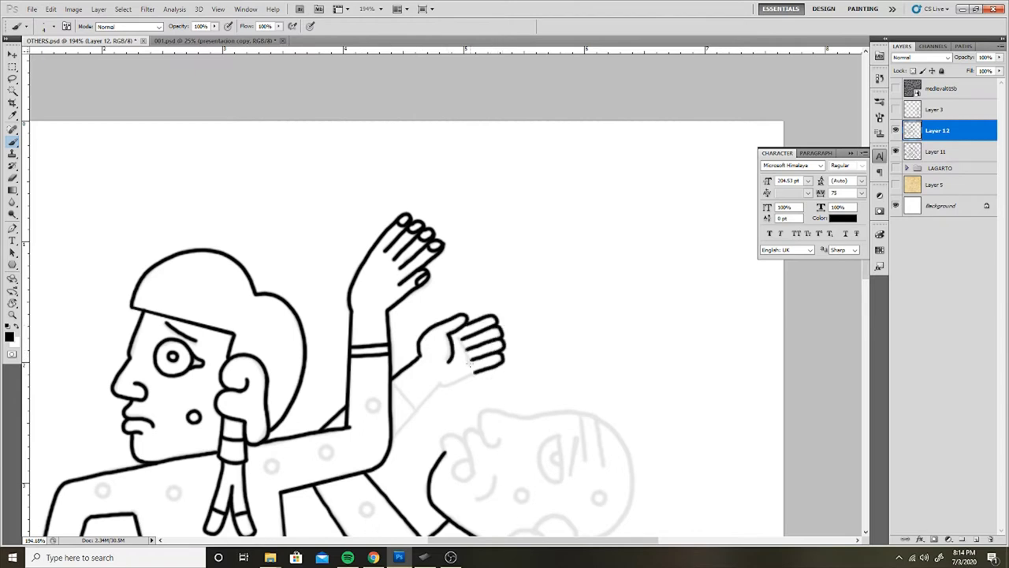
left_click_drag(452, 382, 409, 400)
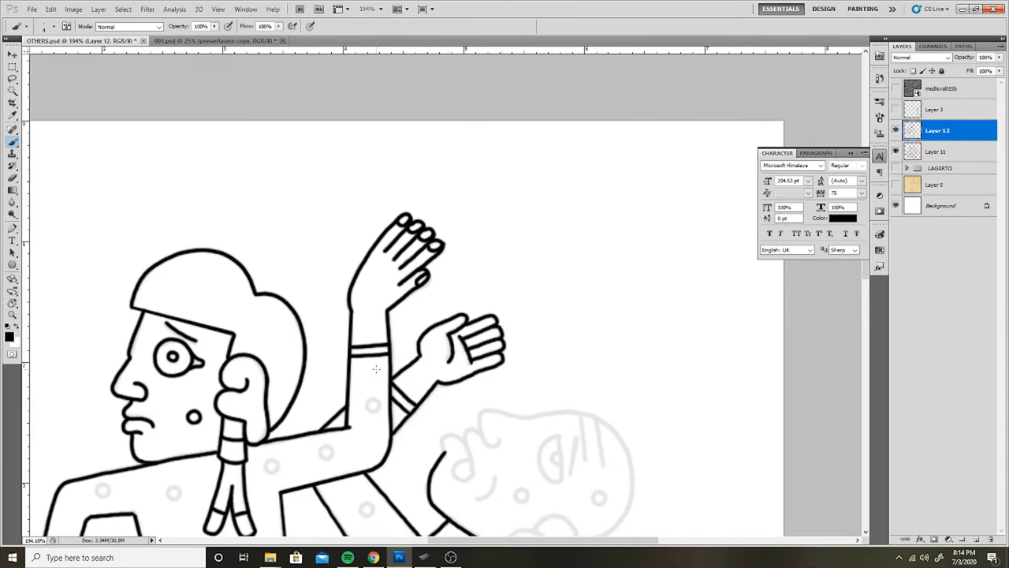
left_click_drag(376, 368, 349, 262)
left_click_drag(418, 329, 434, 337)
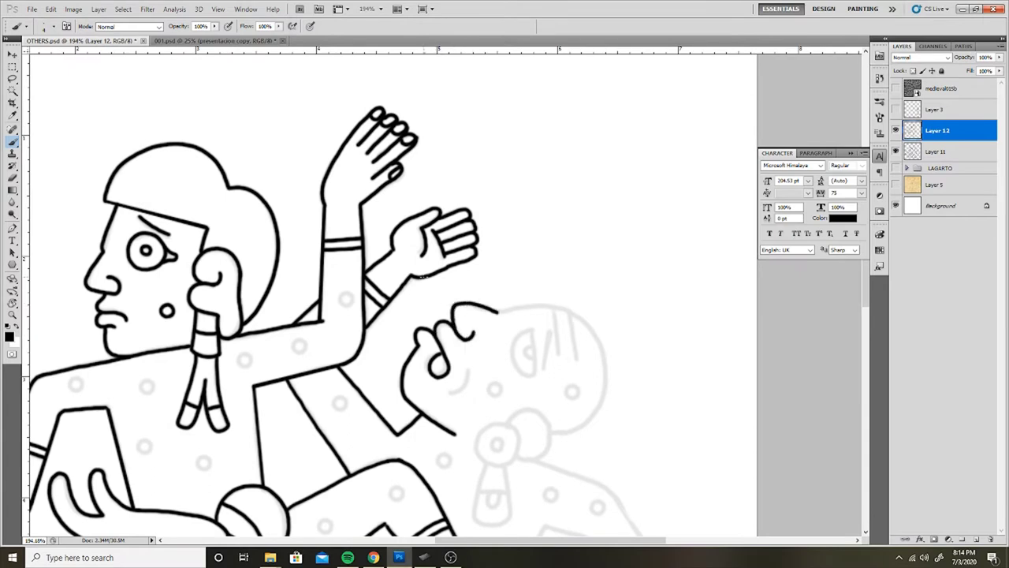
Step: Ink the bald head line, ear ornament circle, ear curve and the earring pendant
mouse_move(497, 311)
left_mouse_down()
mouse_move(554, 312)
mouse_move(558, 340)
mouse_move(550, 433)
mouse_move(505, 465)
left_mouse_up()
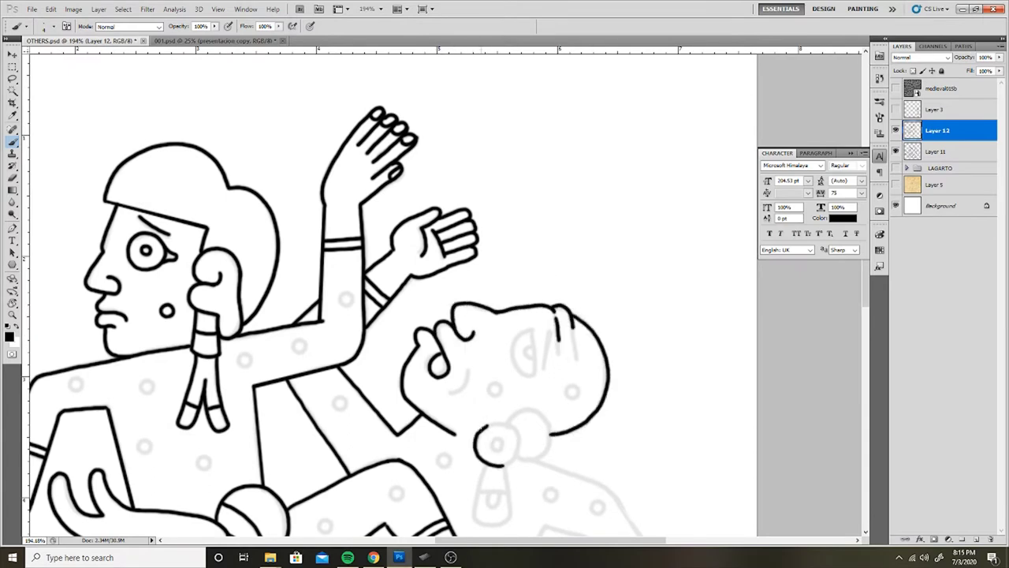
mouse_move(488, 424)
left_mouse_down()
mouse_move(503, 467)
mouse_move(573, 431)
left_mouse_up()
left_click_drag(583, 298, 574, 344)
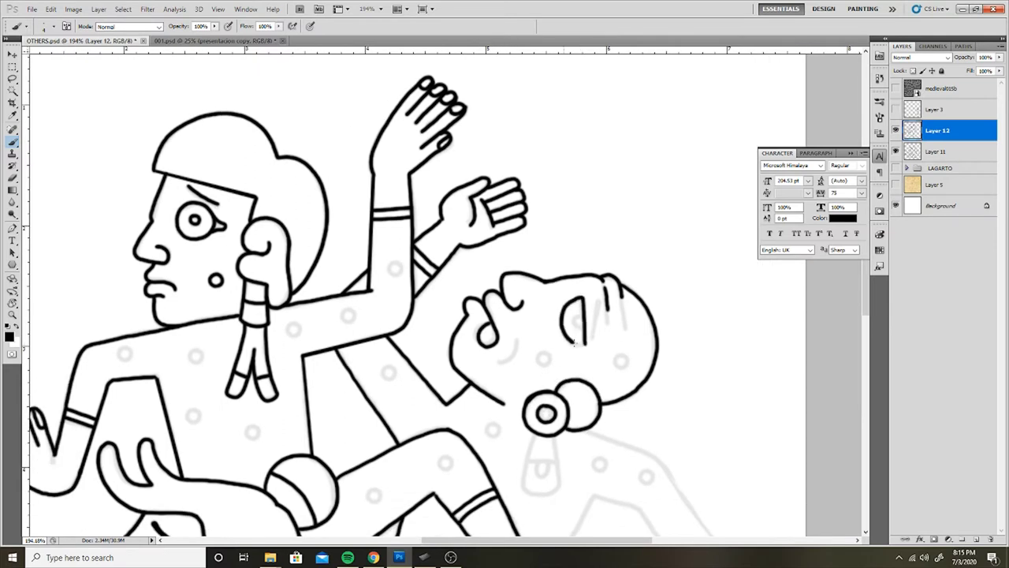
left_click_drag(497, 362, 469, 242)
mouse_move(504, 324)
left_mouse_down()
mouse_move(502, 386)
mouse_move(521, 387)
left_mouse_up()
mouse_move(499, 351)
left_mouse_down()
mouse_move(528, 351)
mouse_move(521, 364)
left_mouse_up()
scroll(495, 314, "down", 1)
Step: Ink the back line and the arm ending in a hand with fingers
left_click_drag(552, 318, 693, 453)
scroll(447, 245, "up", 1)
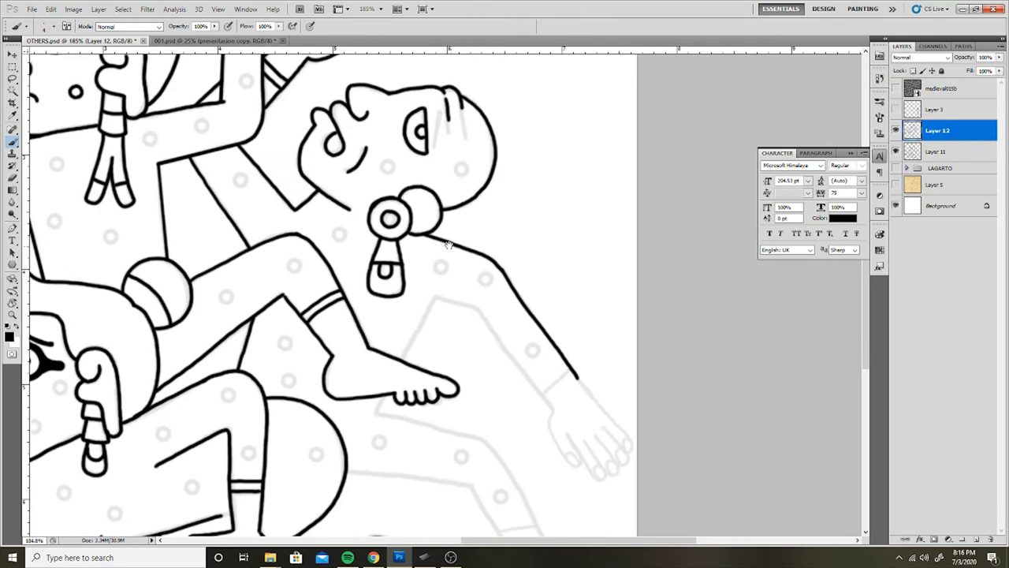
key("ctrl+z")
mouse_move(479, 309)
left_mouse_down()
mouse_move(553, 402)
mouse_move(551, 430)
mouse_move(576, 465)
mouse_move(616, 473)
left_mouse_up()
left_click_drag(581, 385, 620, 456)
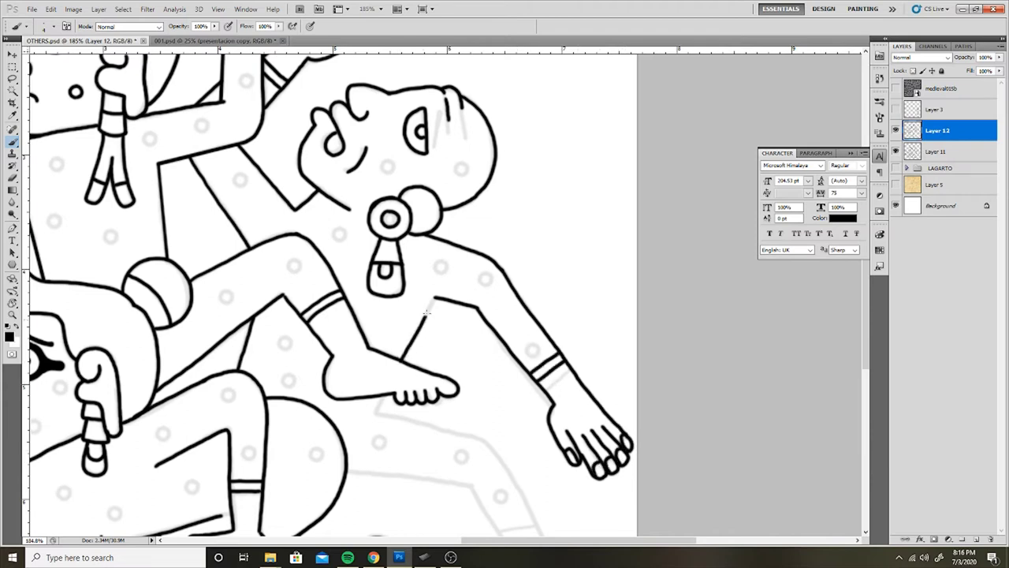
Step: Ink the reclining figure's lower body, thigh and leg line down to the foot
left_click_drag(425, 383, 367, 273)
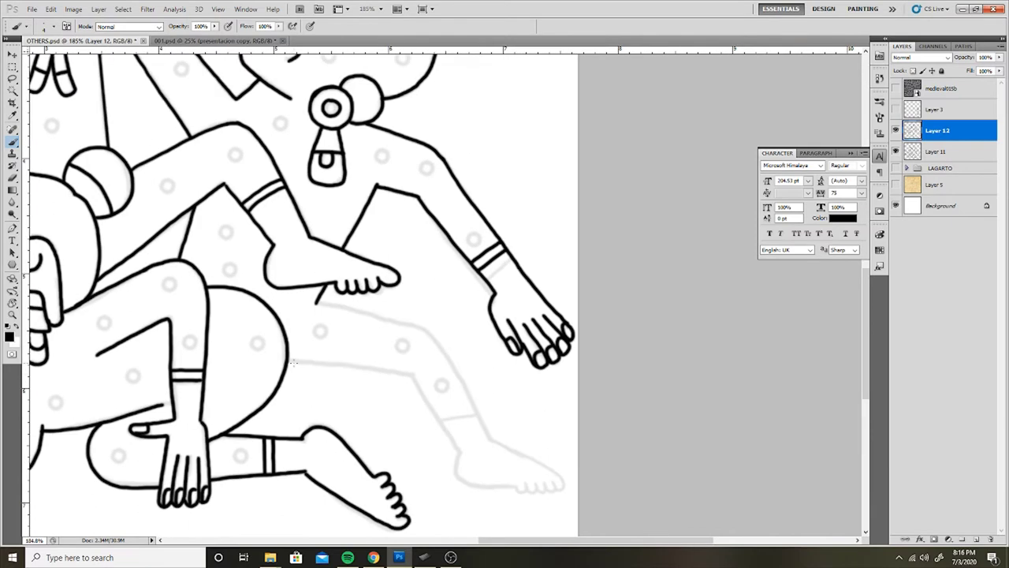
mouse_move(289, 361)
left_mouse_down()
mouse_move(412, 374)
mouse_move(459, 446)
left_mouse_up()
key("ctrl+z")
left_click_drag(411, 374, 459, 453)
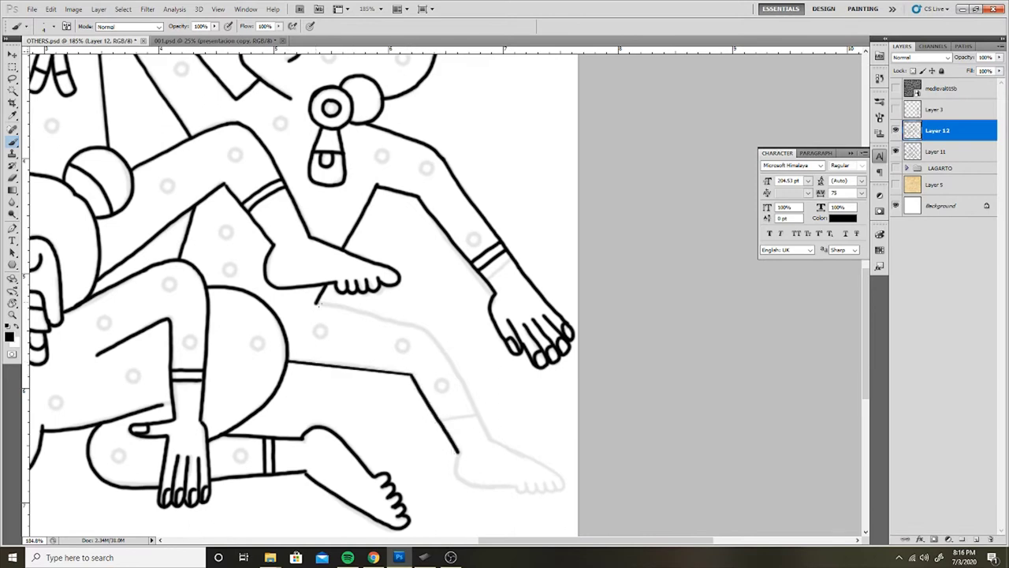
left_click_drag(317, 302, 418, 325)
left_click_drag(289, 361, 411, 374)
left_click_drag(418, 325, 472, 399)
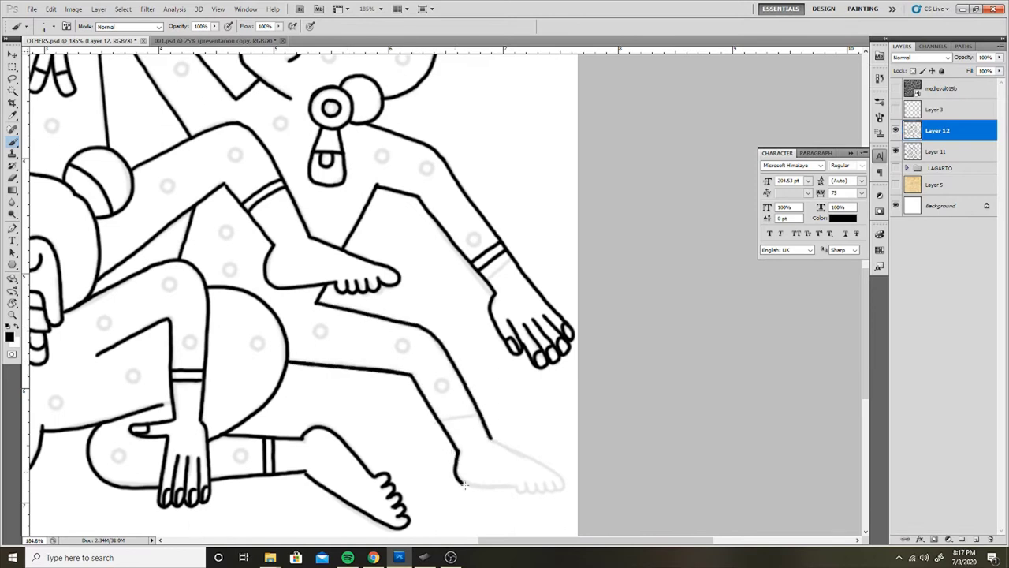
left_click_drag(516, 451, 562, 482)
Step: Add a second ink stroke on the lower foot
left_click_drag(438, 417, 476, 409)
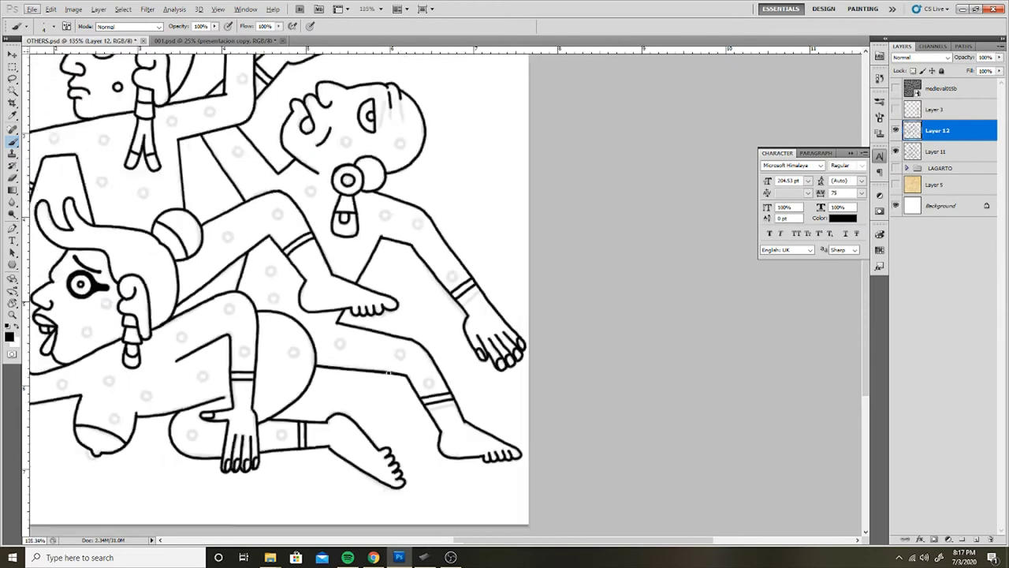
scroll(474, 410, "down", 5)
scroll(388, 233, "up", 5)
Step: Lasso the small ring dot and stamp a copy onto the body
key("l")
mouse_move(370, 203)
left_mouse_down()
mouse_move(372, 236)
mouse_move(297, 296)
mouse_move(367, 296)
mouse_move(367, 355)
left_mouse_up()
key("v")
mouse_move(367, 355)
left_mouse_down("alt")
mouse_move(425, 373)
mouse_move(468, 268)
mouse_move(523, 254)
mouse_move(570, 207)
mouse_move(564, 312)
left_mouse_up("alt")
scroll(565, 312, "down", 2)
scroll(564, 312, "right", 3)
Step: Alt-drag dot copies onto the arm, leg, limbs and body
mouse_move(399, 239)
left_mouse_down("alt")
mouse_move(382, 364)
mouse_move(503, 296)
mouse_move(553, 227)
mouse_move(632, 227)
left_mouse_up("alt")
mouse_move(631, 227)
left_mouse_down("alt")
mouse_move(611, 331)
mouse_move(656, 343)
mouse_move(699, 411)
mouse_move(440, 394)
left_mouse_up("alt")
left_click_drag(441, 394, 449, 449, "alt")
scroll(448, 450, "down", 3)
scroll(449, 449, "right", 2)
mouse_move(371, 326)
left_mouse_down("alt")
mouse_move(467, 391)
mouse_move(540, 404)
mouse_move(400, 410)
left_mouse_up("alt")
Step: Place more dot copies over the grey sketch dots on the lower figure and torso
scroll(401, 410, "down", 1)
scroll(400, 410, "left", 3)
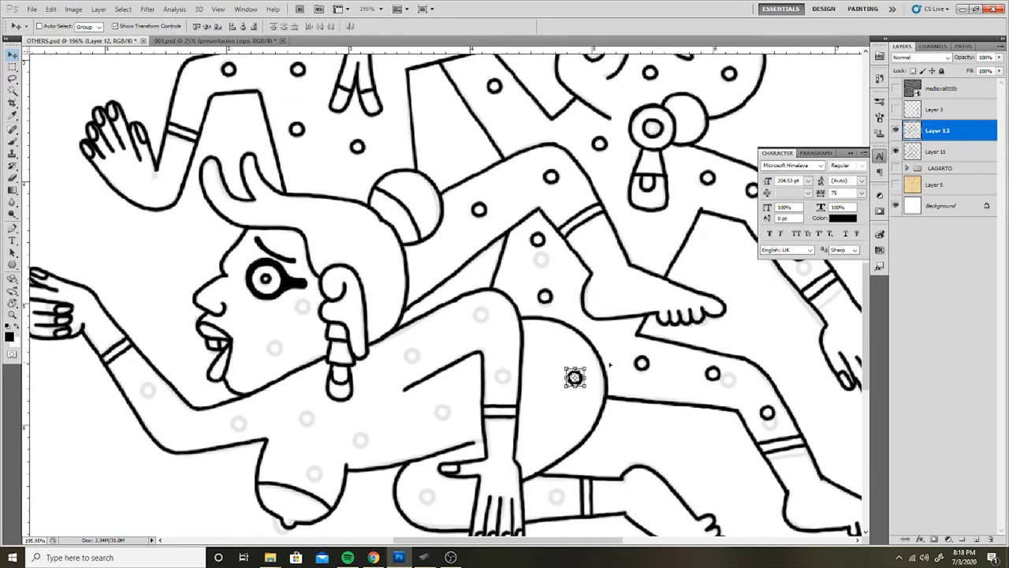
left_click_drag(575, 378, 503, 372, "alt")
mouse_move(503, 372)
left_mouse_down("alt")
mouse_move(481, 314)
mouse_move(411, 352)
mouse_move(441, 410)
mouse_move(361, 437)
left_mouse_up("alt")
mouse_move(360, 437)
left_mouse_down("alt")
mouse_move(308, 416)
mouse_move(314, 470)
left_mouse_up("alt")
mouse_move(313, 471)
left_mouse_down("alt")
mouse_move(238, 422)
mouse_move(301, 307)
mouse_move(149, 392)
mouse_move(426, 494)
left_mouse_up("alt")
key("l")
scroll(551, 489, "up", 5)
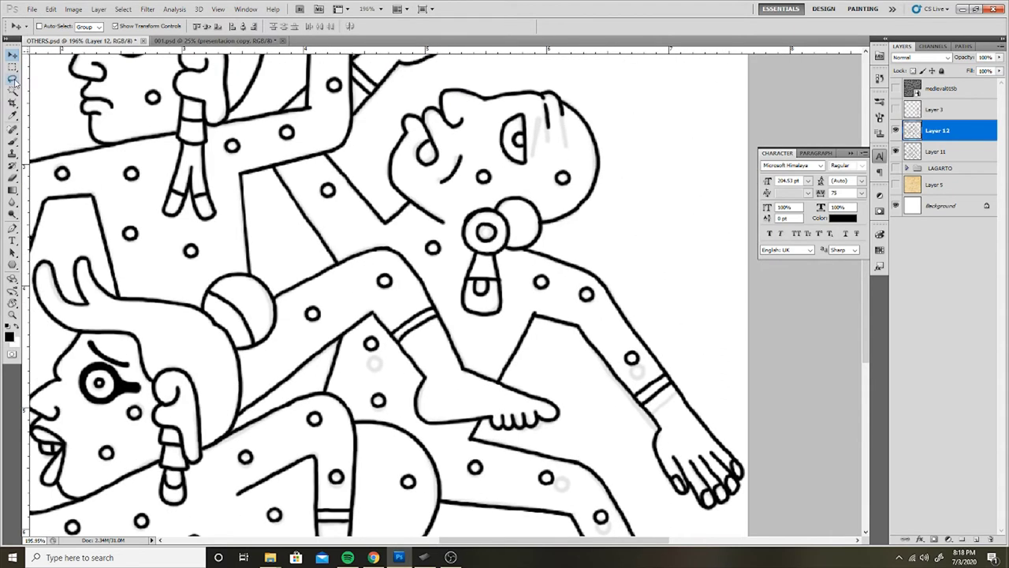
scroll(423, 236, "up", 5)
scroll(422, 130, "down", 3)
scroll(422, 130, "up", 3)
Step: Draw curved inner strands inside the hair, redoing the first two arcs
key("b")
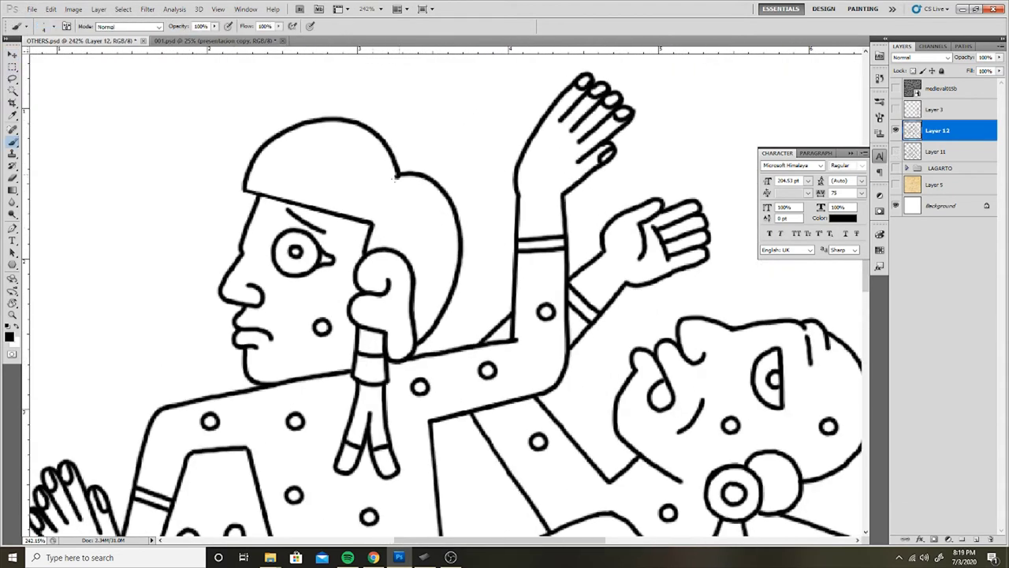
left_click_drag(401, 175, 439, 272)
left_click_drag(398, 178, 418, 278)
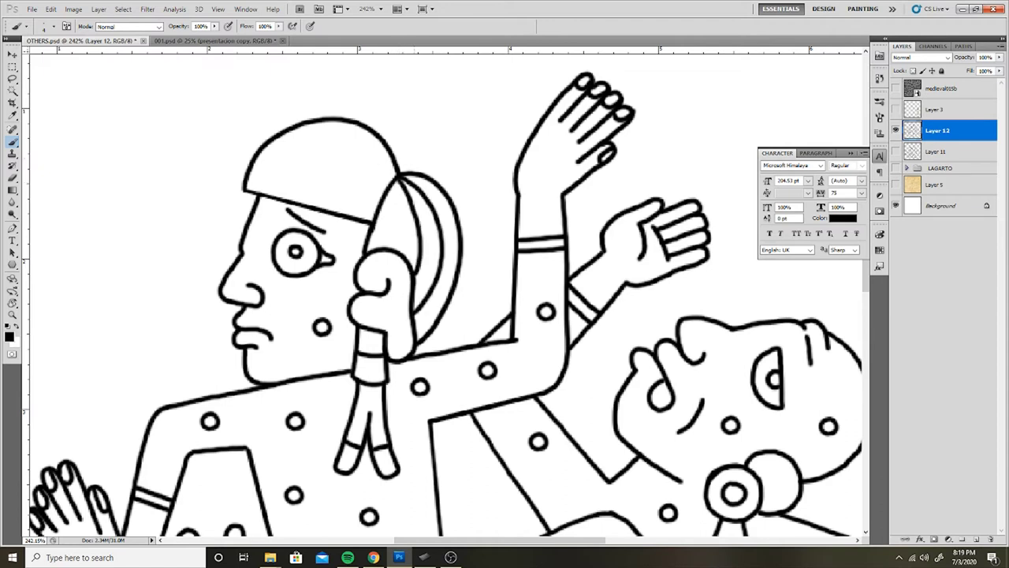
key("ctrl+alt+z")
key("ctrl+alt+z")
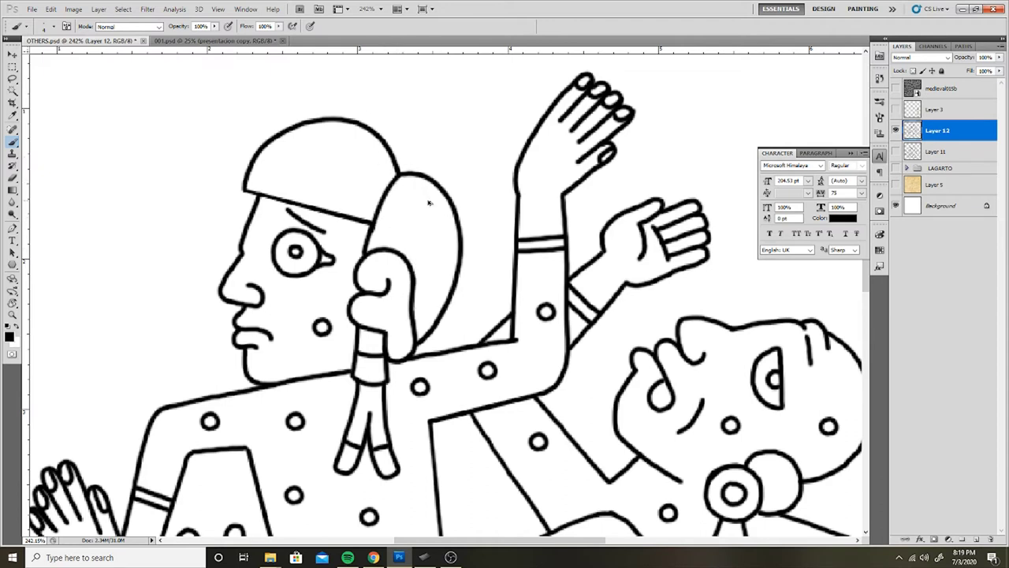
mouse_move(401, 175)
left_mouse_down()
mouse_move(440, 312)
mouse_move(413, 265)
left_mouse_up()
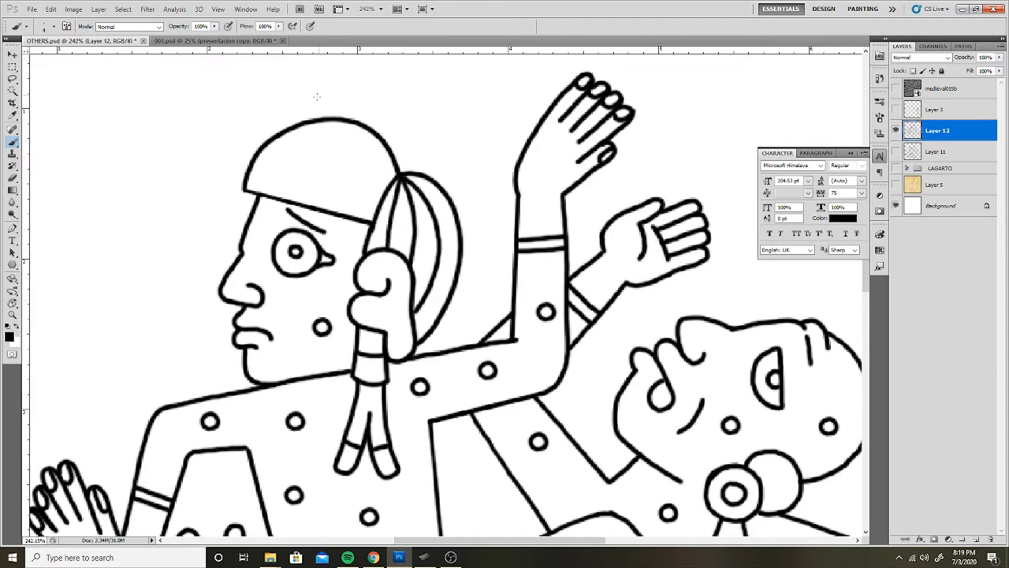
Step: Draw three hair strands fanning across the cap to the back of the head
left_click_drag(268, 191, 397, 174)
left_click_drag(298, 198, 396, 175)
left_click_drag(323, 208, 394, 175)
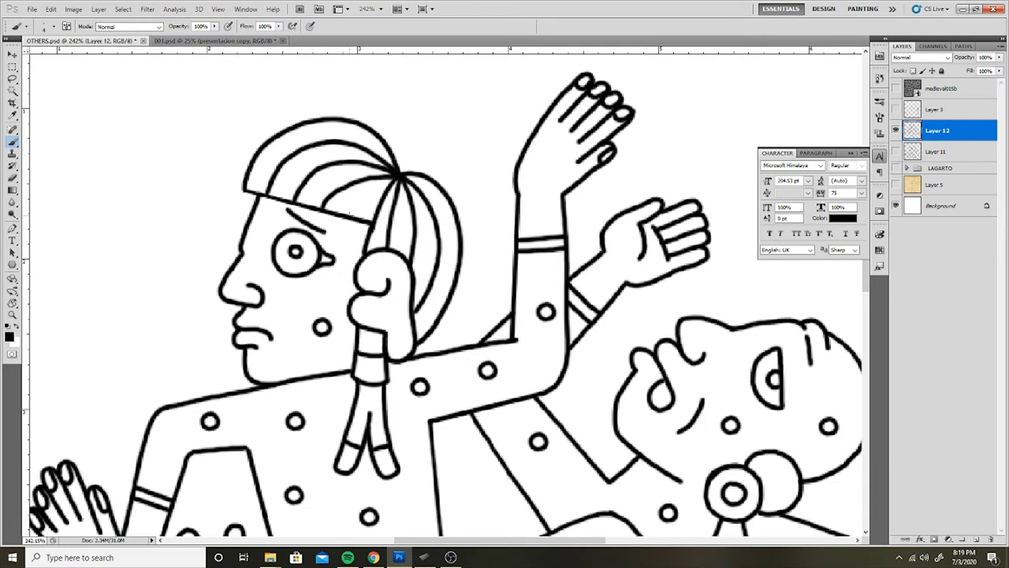
scroll(394, 176, "down", 2)
scroll(561, 196, "down", 3)
Step: Move the colour-dot palette layer to the canvas's upper left
key("v")
scroll(566, 168, "up", 1)
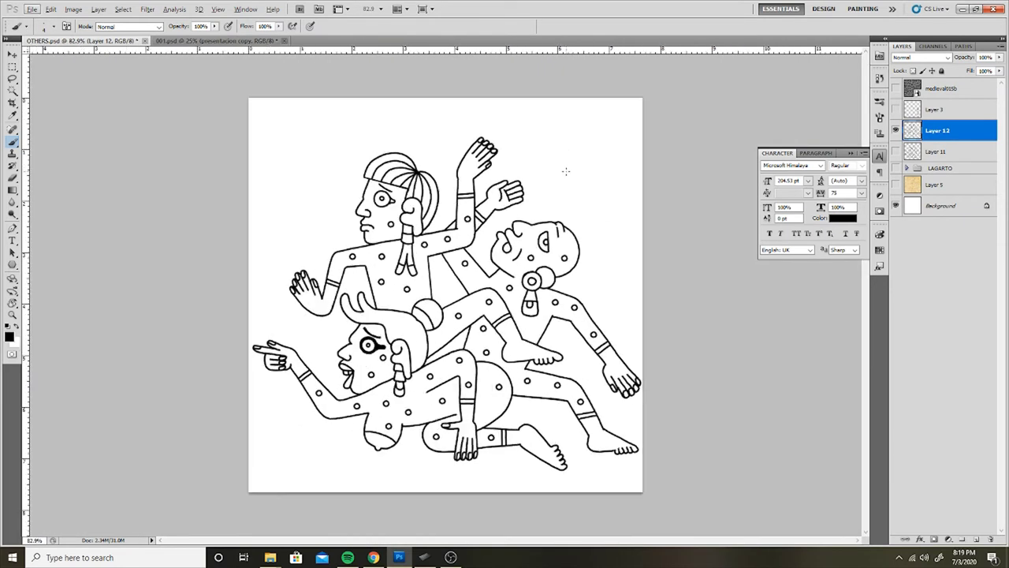
left_click(938, 108)
mouse_move(561, 302)
left_mouse_down()
mouse_move(293, 129)
mouse_move(282, 135)
left_mouse_up()
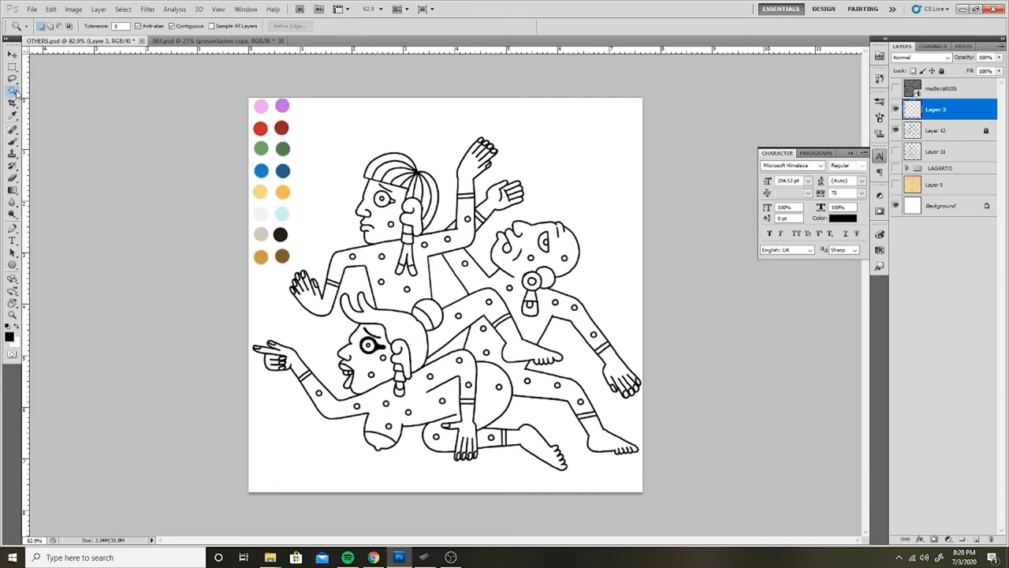
Step: Select the body areas on the line art and fill them ochre on new Layer 13
left_click(938, 130)
key("w")
left_click(416, 402)
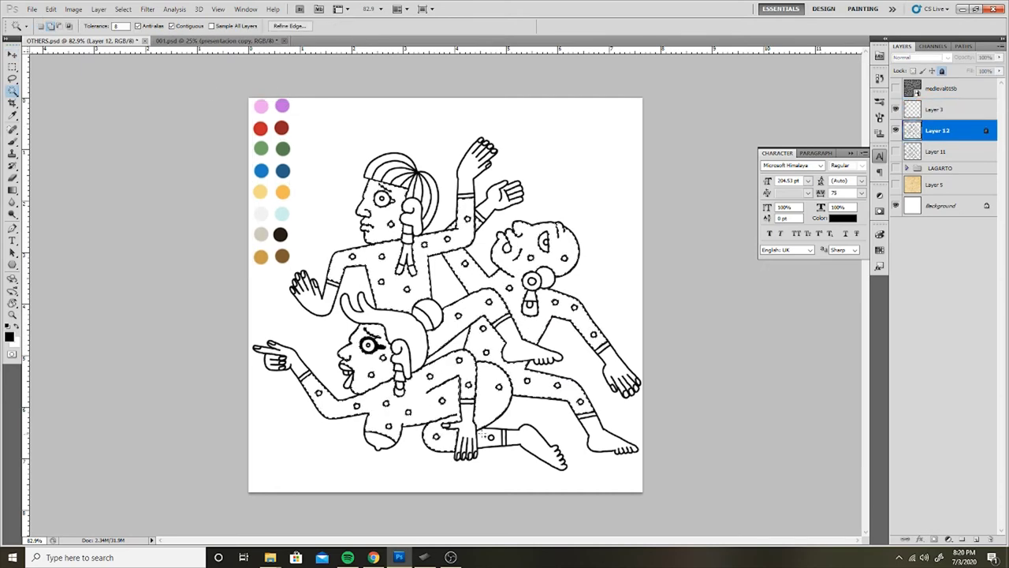
key("b")
left_click(261, 256, "alt")
left_click(938, 151)
left_click(977, 539)
key("alt+BackSpace")
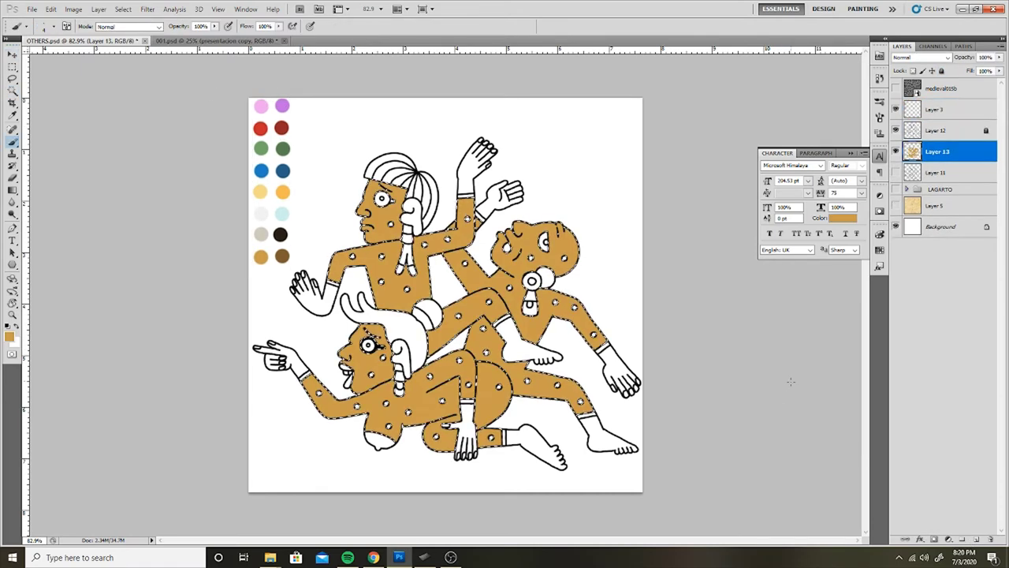
key("Return")
Step: Deselect, then Magic Wand-select the four hands on the line-art layer
key("ctrl+d")
key("w")
left_click(960, 134)
left_click(621, 380, "shift")
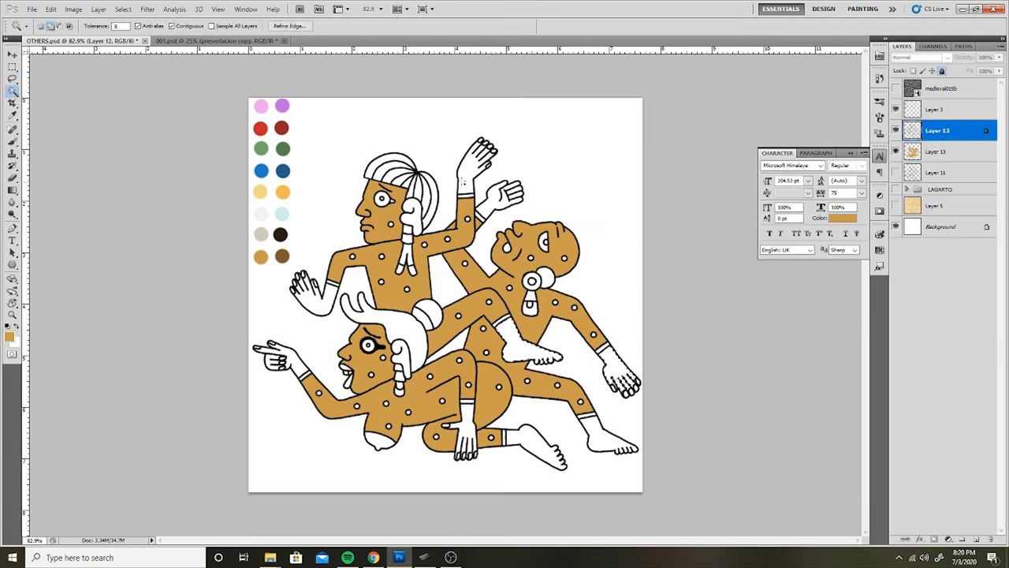
left_click(471, 157, "shift")
left_click(309, 292, "shift")
left_click(466, 443, "shift")
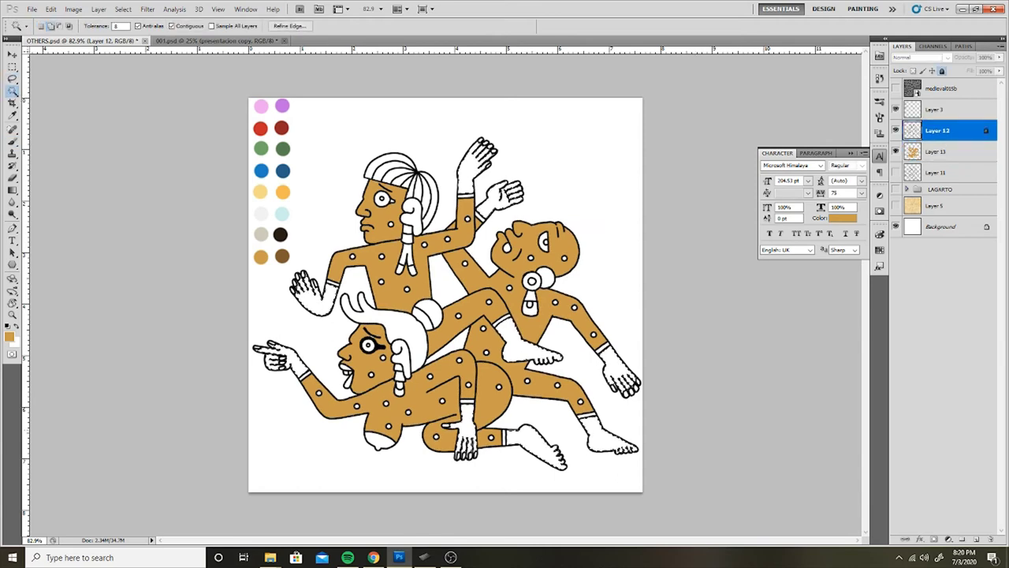
Step: Brush the hands and feet red across the figures, then return to the Magic Wand on the line art
key("b")
scroll(454, 432, "up", 5)
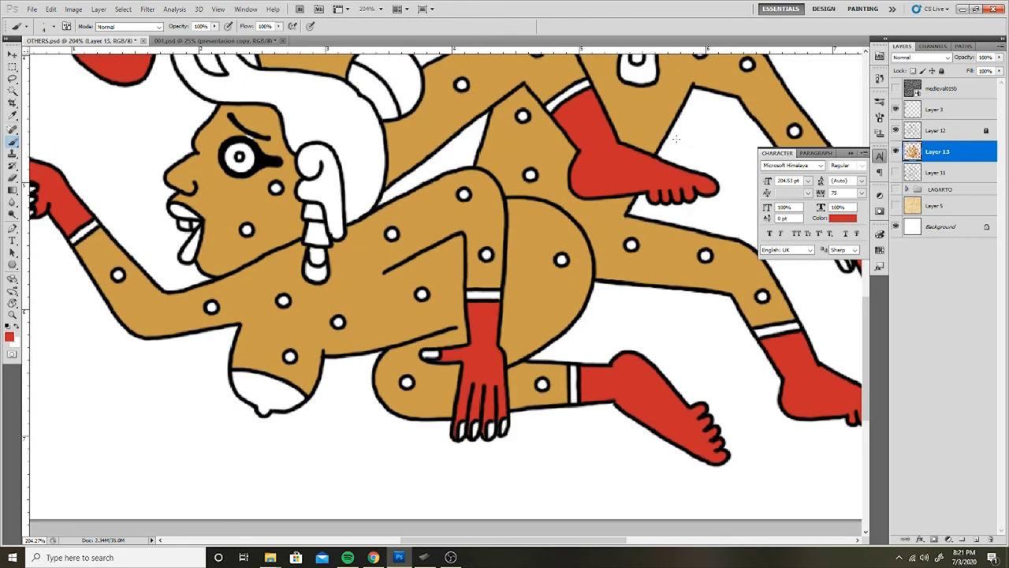
scroll(675, 139, "up", 5)
scroll(675, 139, "left", 10)
scroll(416, 398, "up", 1)
scroll(469, 246, "up", 1)
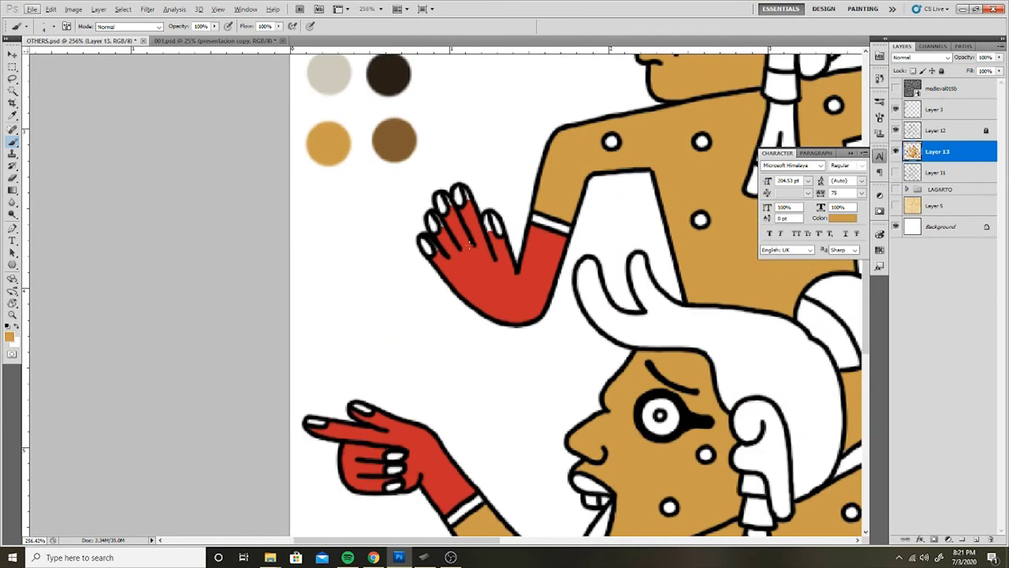
scroll(488, 223, "down", 5)
scroll(495, 207, "up", 3)
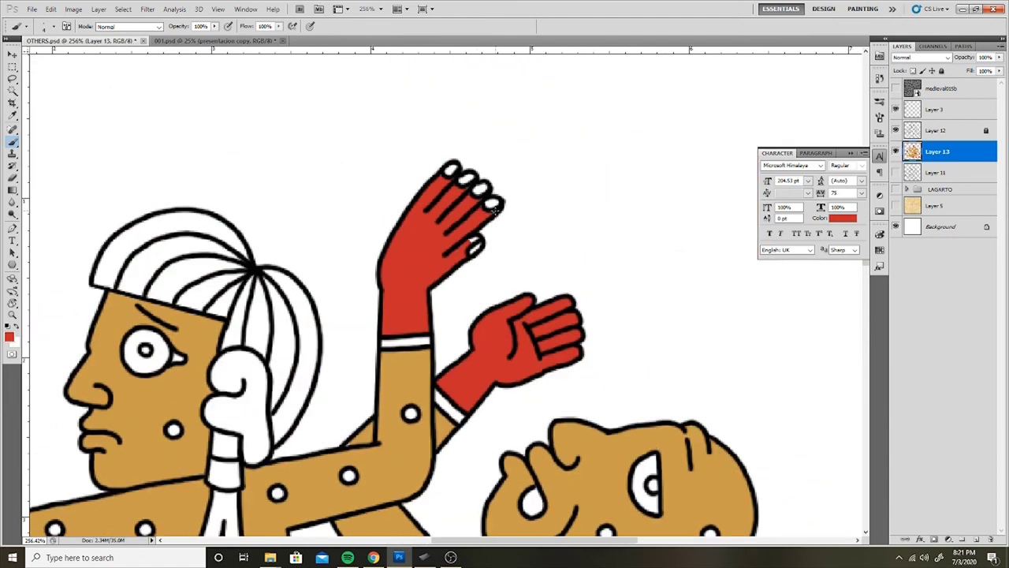
scroll(477, 153, "down", 5)
scroll(477, 153, "right", 3)
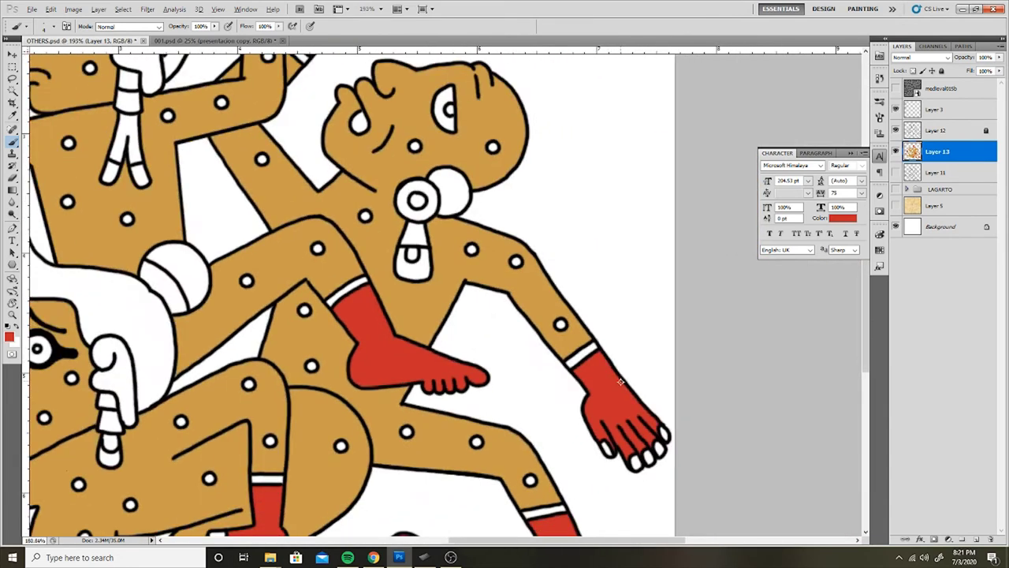
scroll(686, 428, "down", 5)
key("w")
left_click(938, 130)
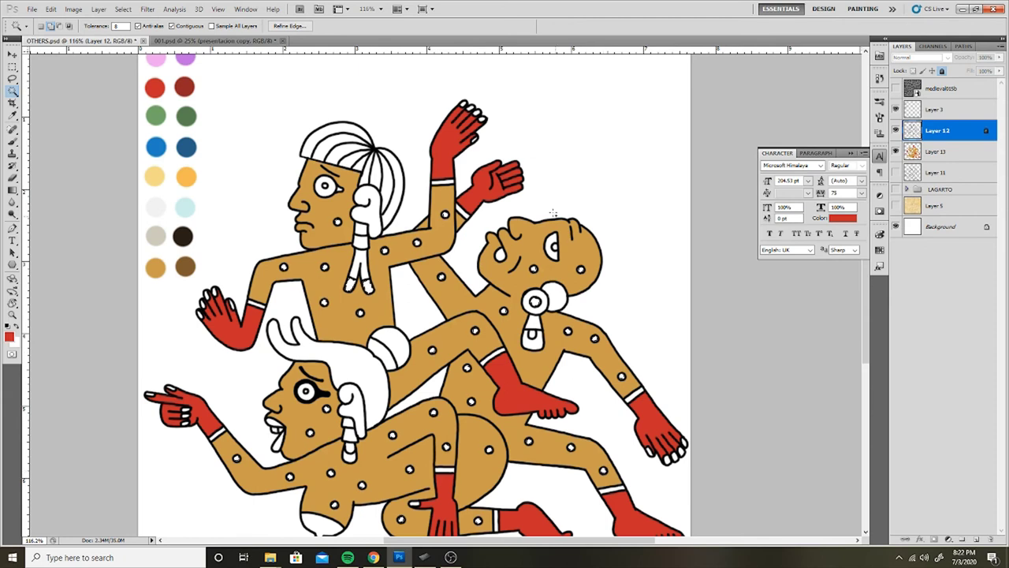
Step: Colour the body dots red and the hair dark brown on Layer 13
scroll(553, 212, "down", 2)
key("b")
left_click(942, 152)
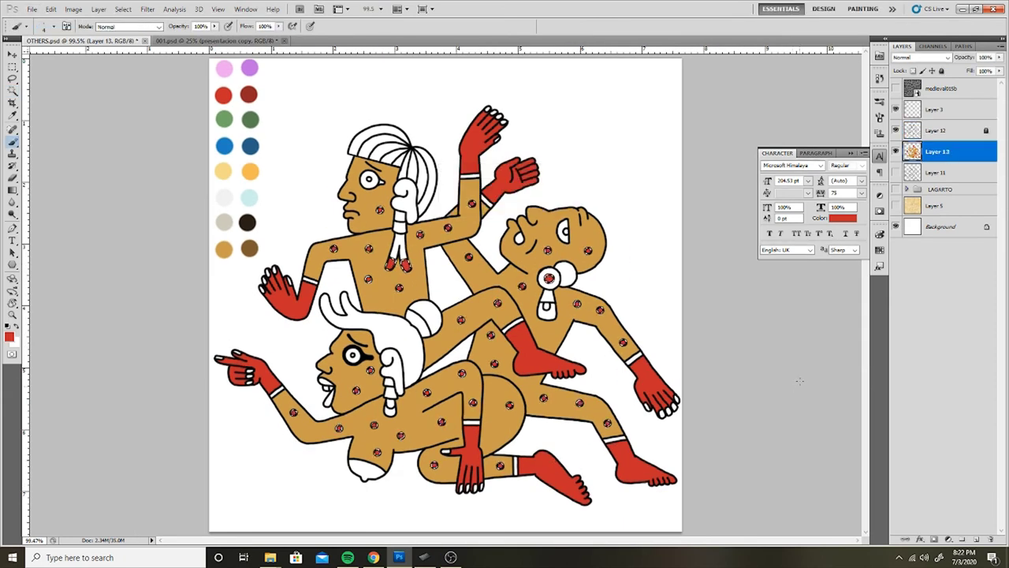
key("w")
left_click(943, 130)
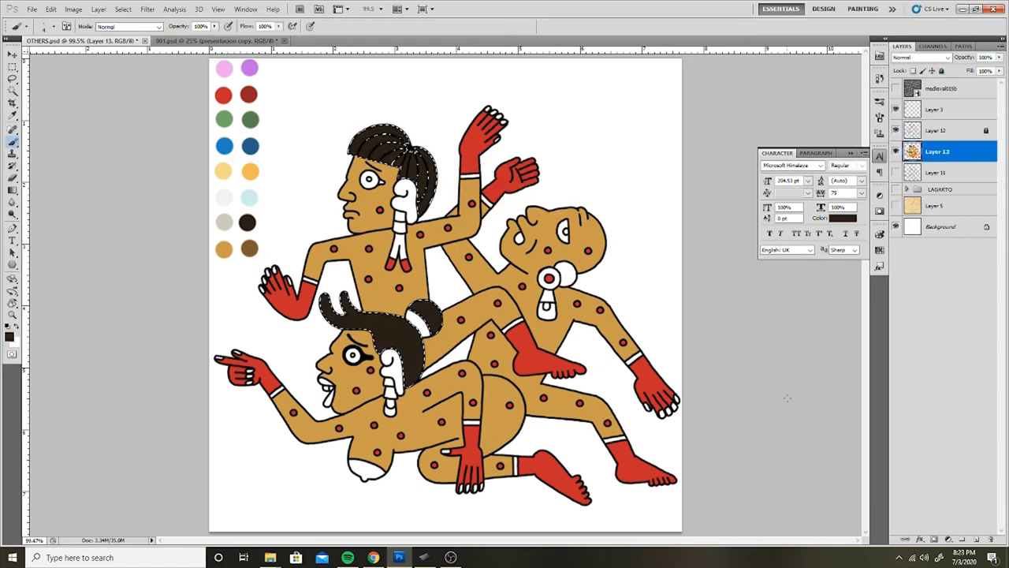
scroll(403, 139, "up", 2)
scroll(402, 140, "up", 2)
scroll(411, 163, "down", 1)
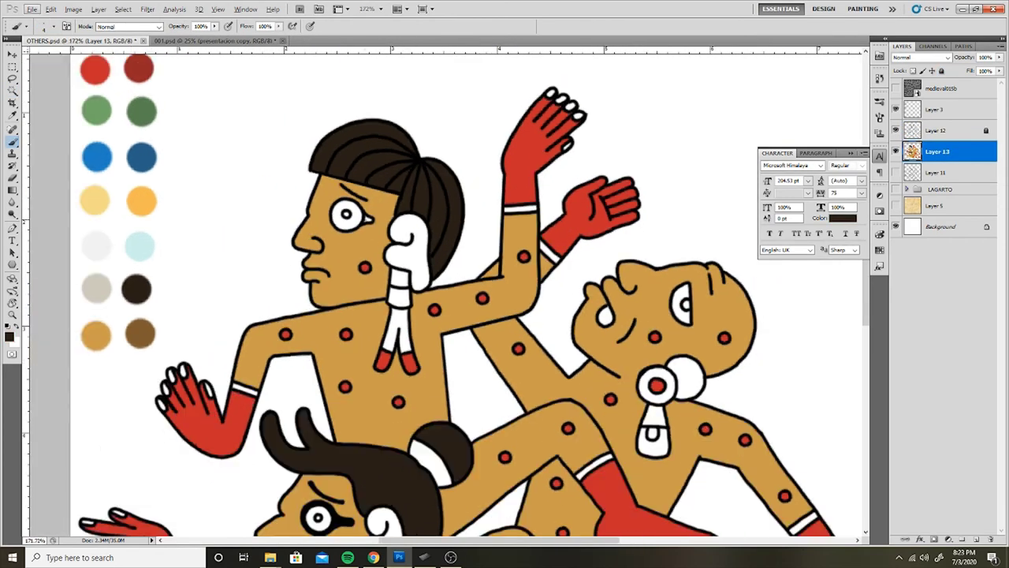
scroll(360, 231, "down", 1)
scroll(361, 231, "down", 1)
scroll(360, 231, "down", 1)
Step: Fill the selected lips and breast with brown sampled from the palette
key("w")
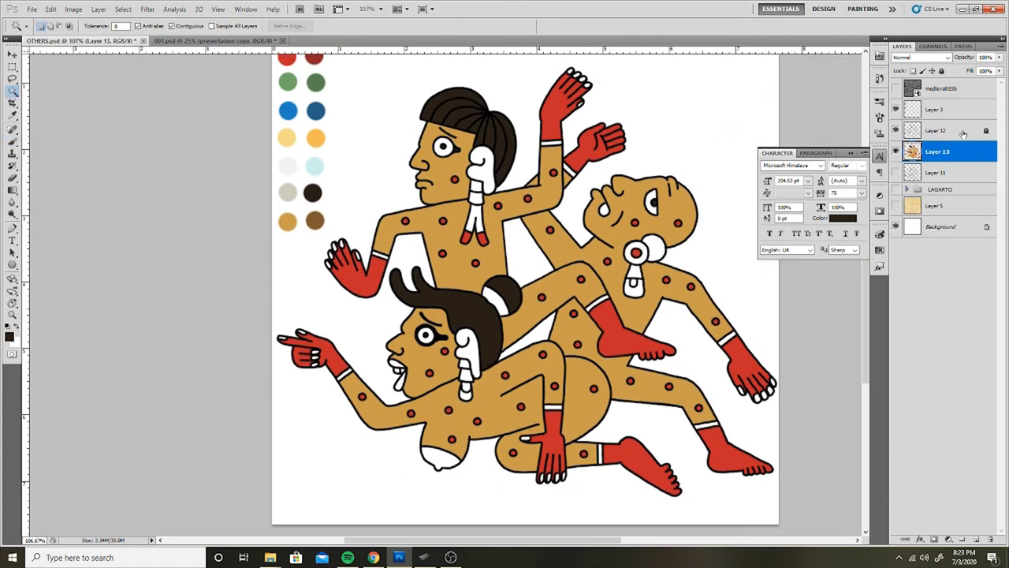
key("alt+bracketright")
key("i")
left_click(425, 371)
key("alt+BackSpace")
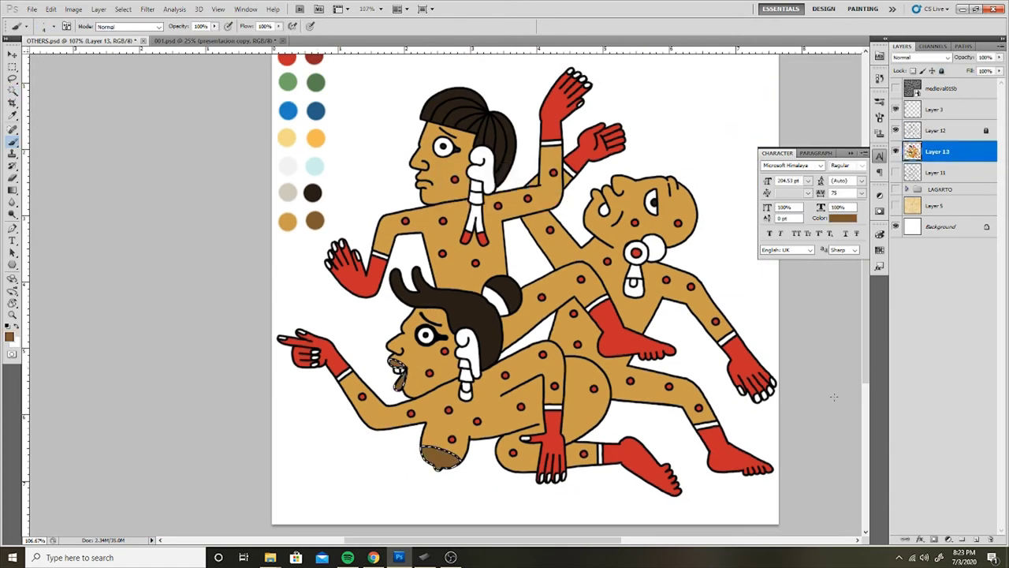
key("w")
key("ctrl+d")
Step: Move to the next area and begin expanding the selection slightly
scroll(327, 351, "up", 2)
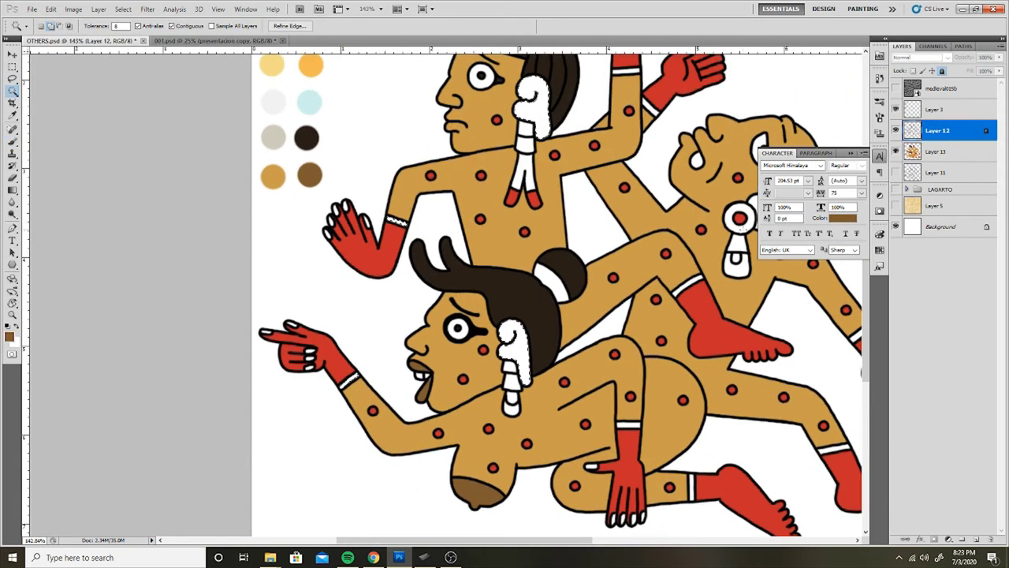
scroll(442, 292, "right", 4)
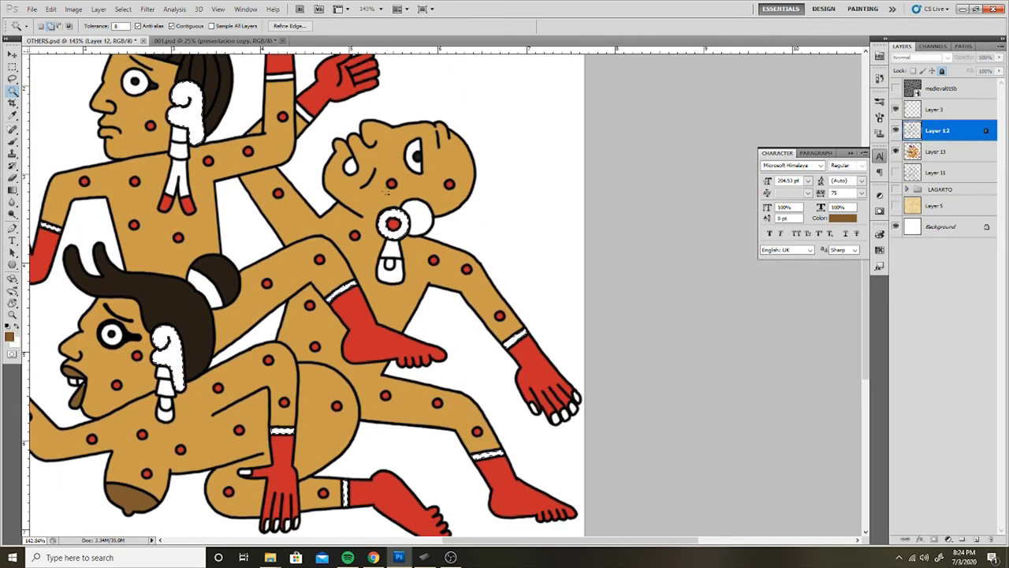
scroll(442, 292, "up", 3)
key("ctrl+0")
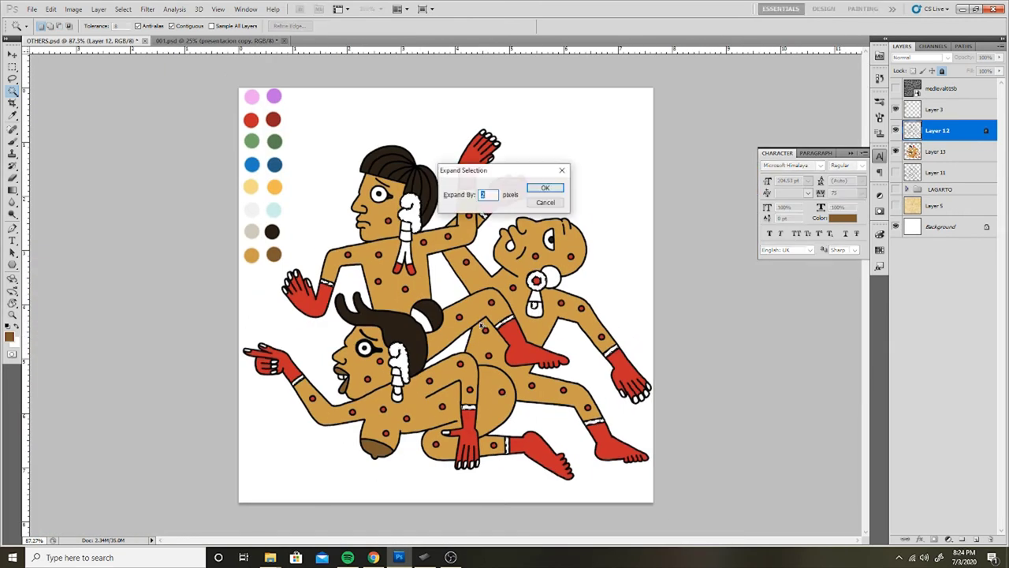
Step: Confirm the expanded selection and fill it with palette brown on the skin layer
key("Return")
key("b")
left_click(956, 152)
scroll(381, 341, "up", 3)
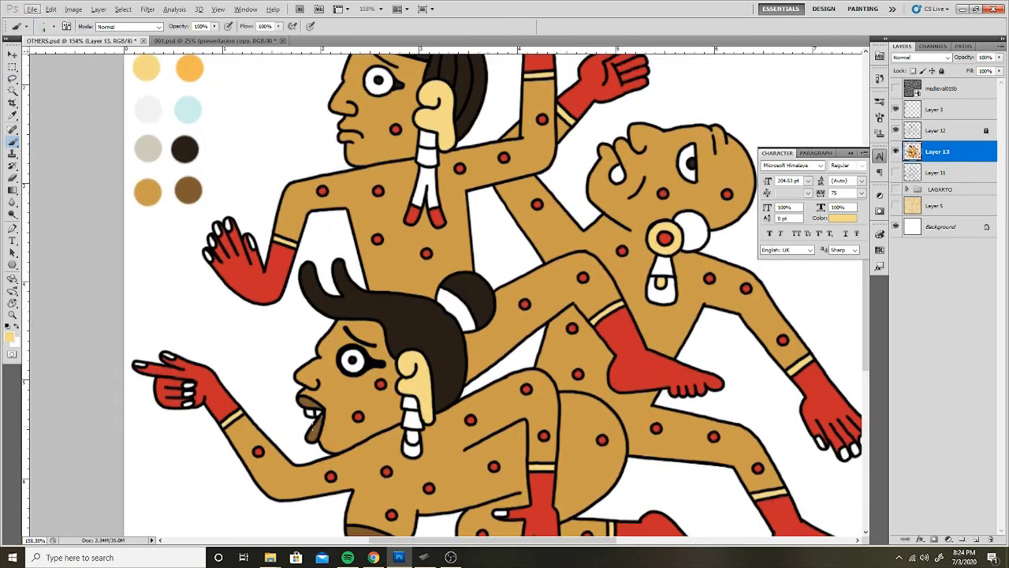
left_click(186, 183, "alt")
scroll(426, 351, "down", 2)
left_click(13, 90)
key("alt+bracketright")
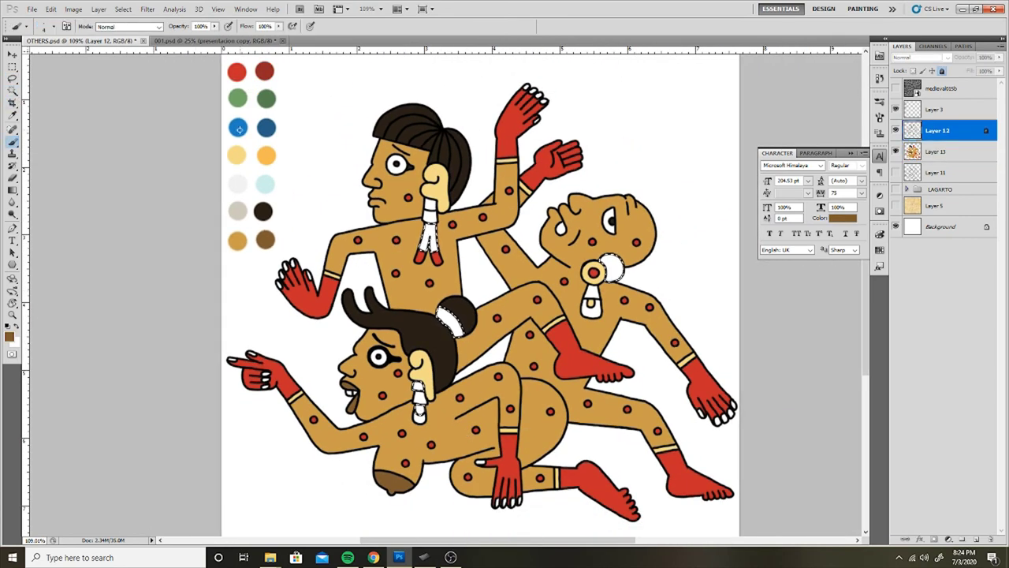
key("alt+bracketright")
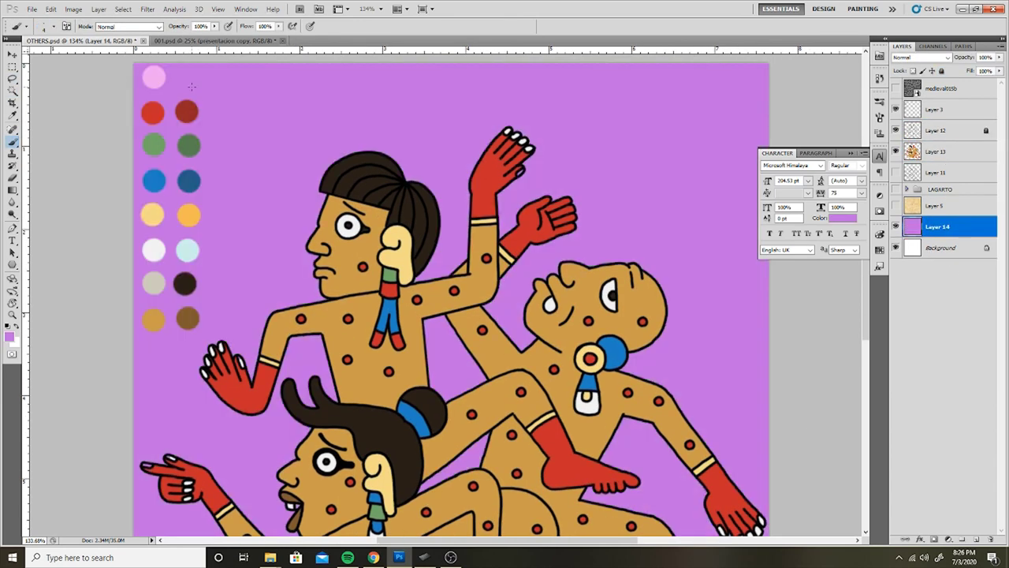
Step: Mask the parchment texture layer, collapse the LAGARTO group and fit the artwork on screen
left_click(957, 152)
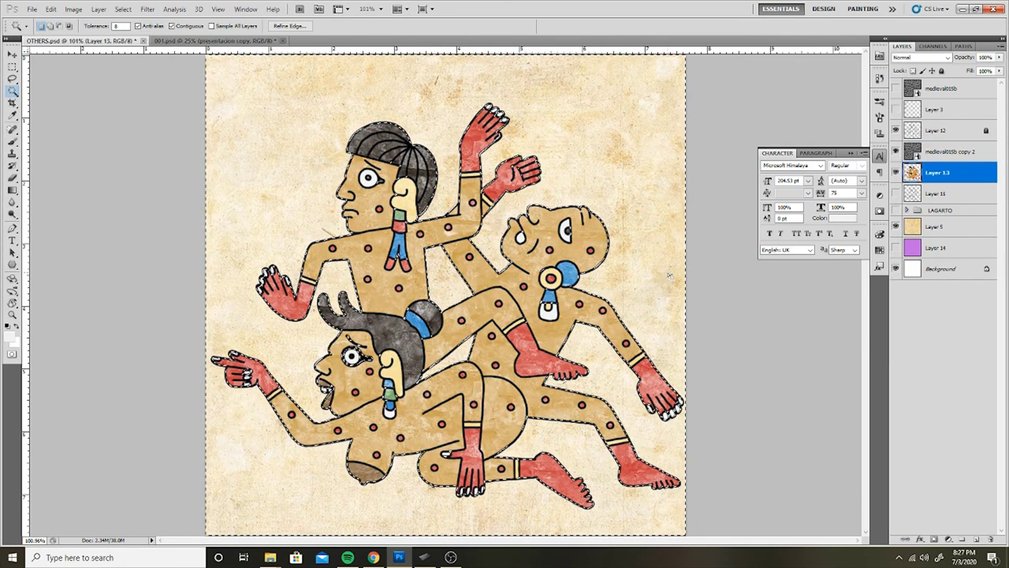
left_click(934, 540)
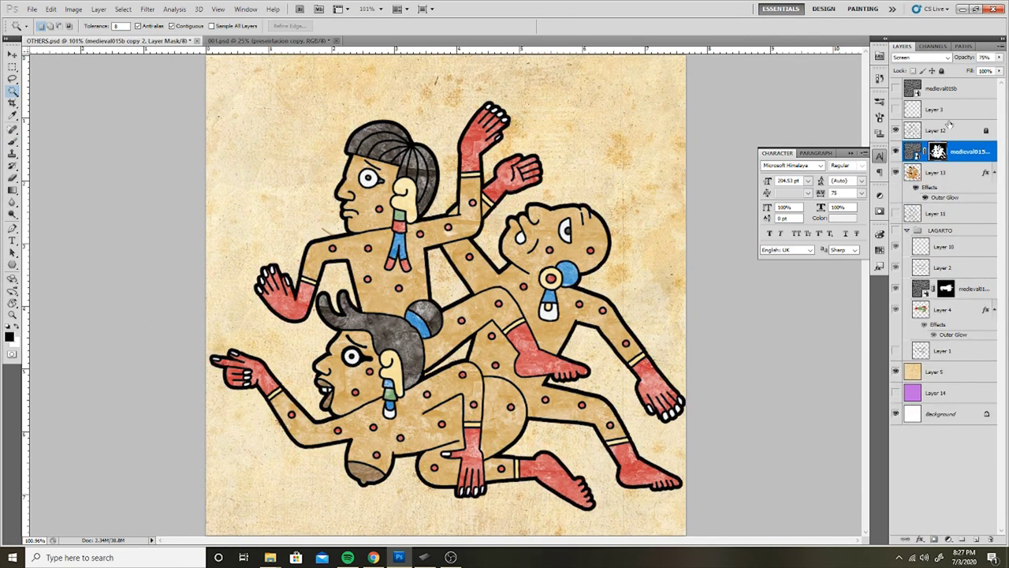
left_click(907, 230)
key("ctrl+0")
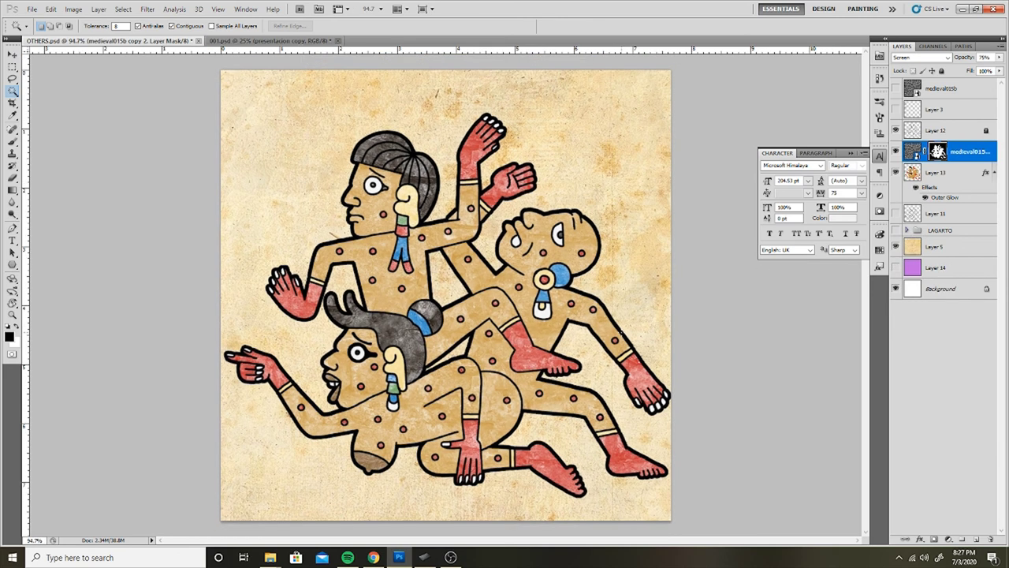
left_click(13, 142)
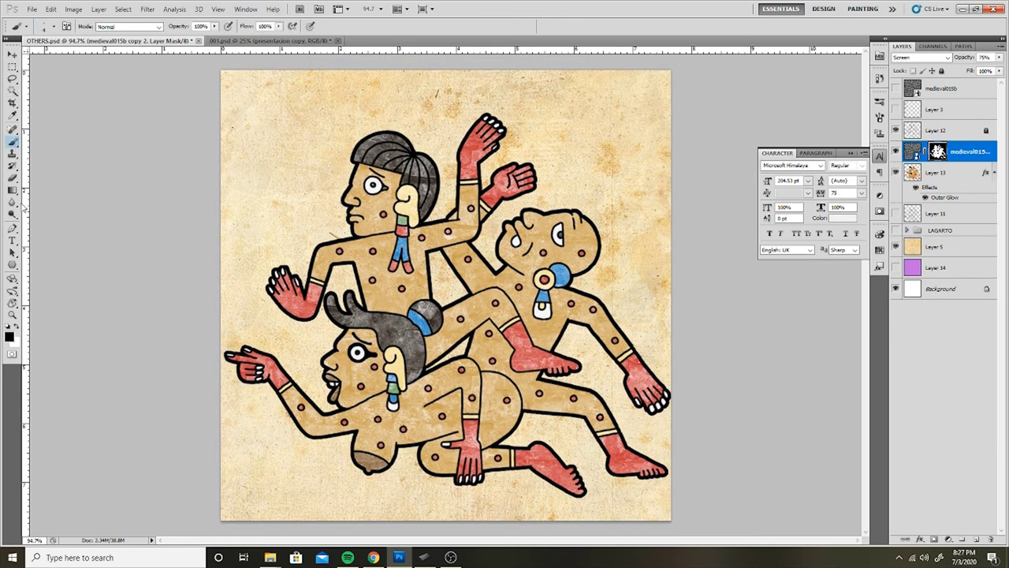